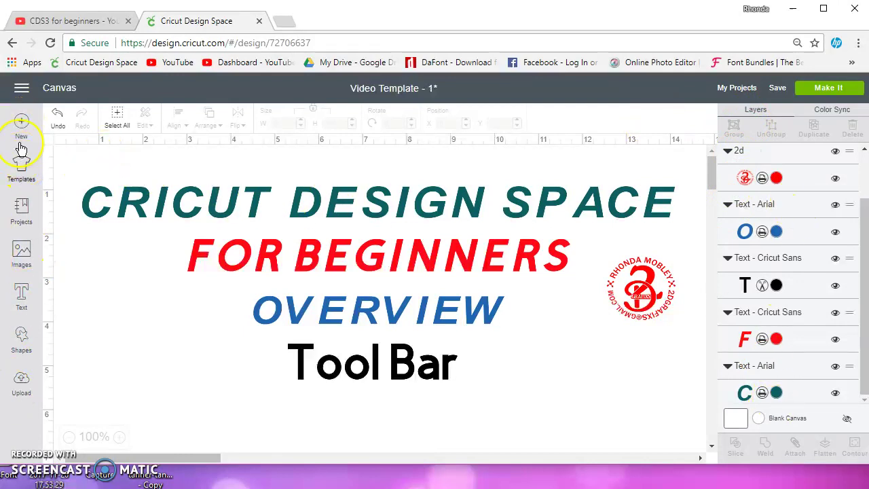
# Step: Delete all the objects on the canvas and undo the deletion
pyautogui.click(132, 200)
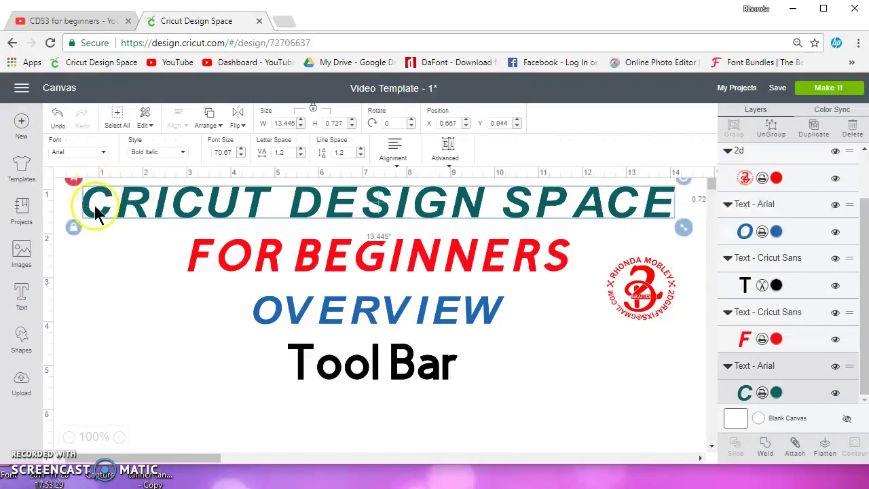
pyautogui.click(118, 120)
pyautogui.click(75, 178)
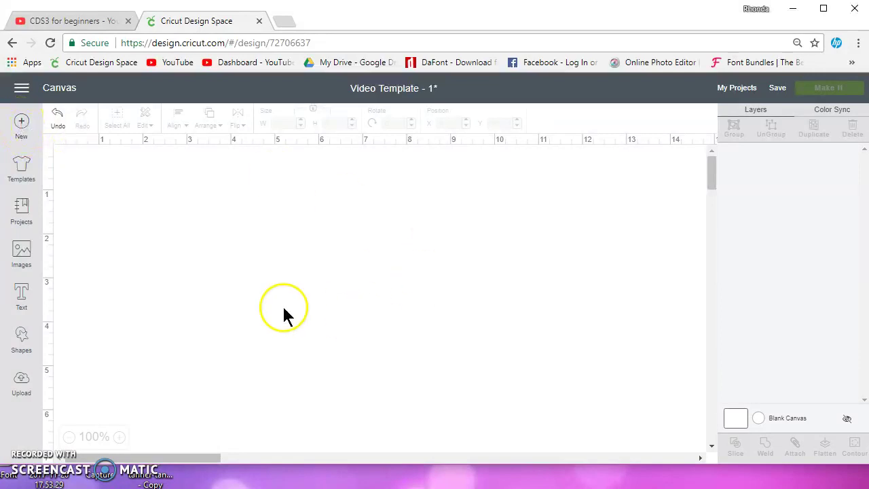
pyautogui.click(58, 114)
# Step: Start a new blank project, replacing the unsaved one on the canvas
pyautogui.click(21, 122)
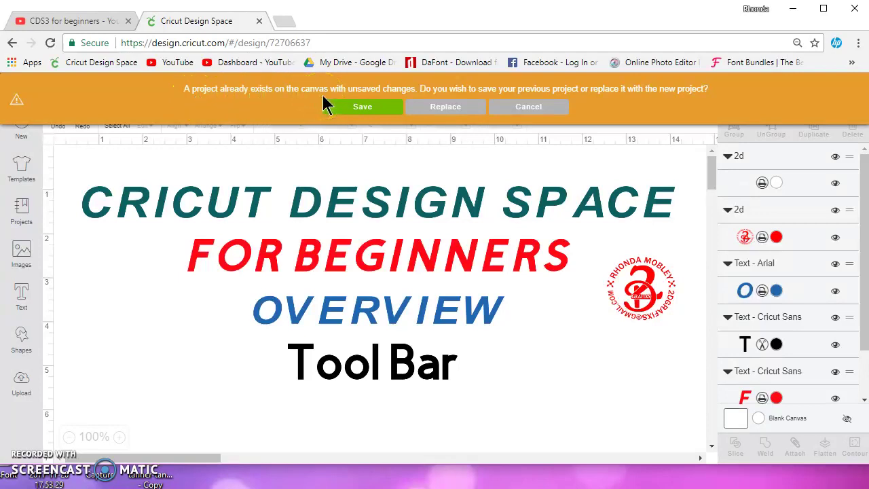
pyautogui.click(534, 100)
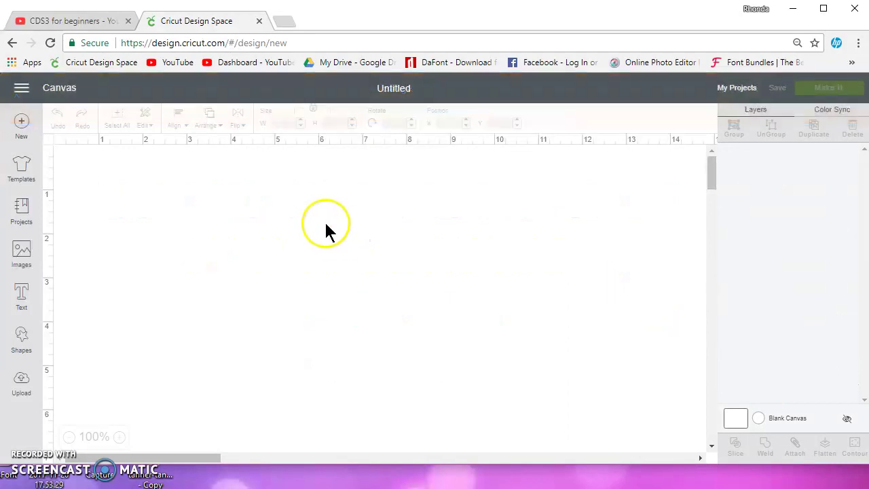
# Step: Open the template library, view the canvas type categories, and search the templates for "onesies"
pyautogui.click(22, 166)
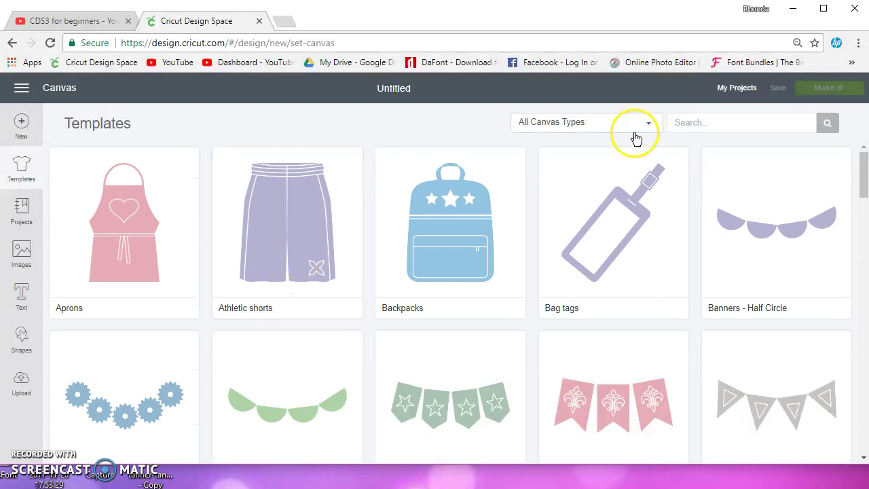
pyautogui.click(650, 124)
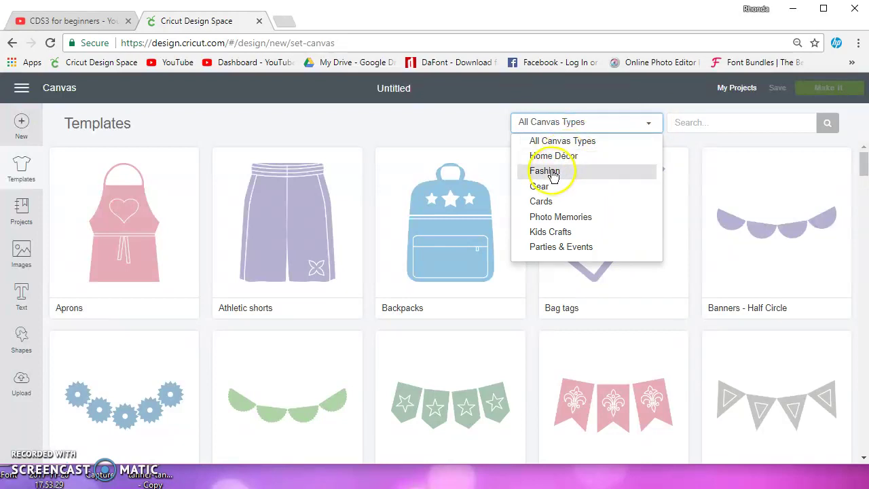
pyautogui.click(702, 122)
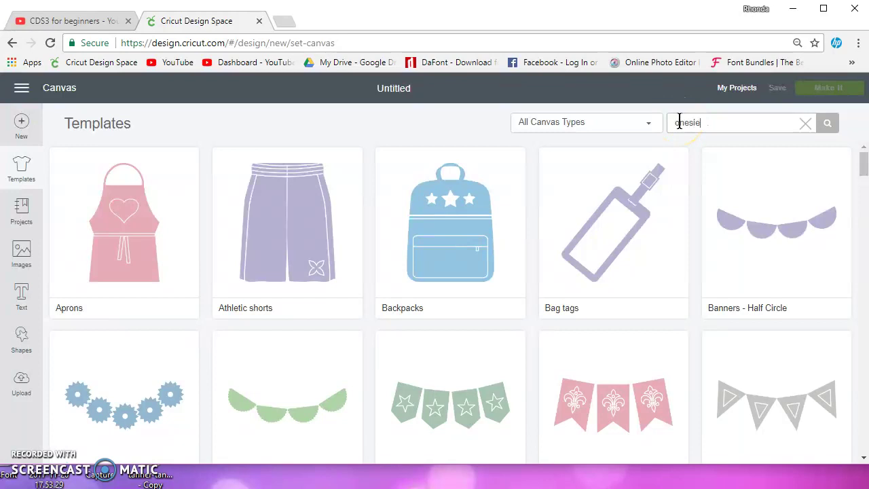
pyautogui.write('onesies')
pyautogui.press('Return')
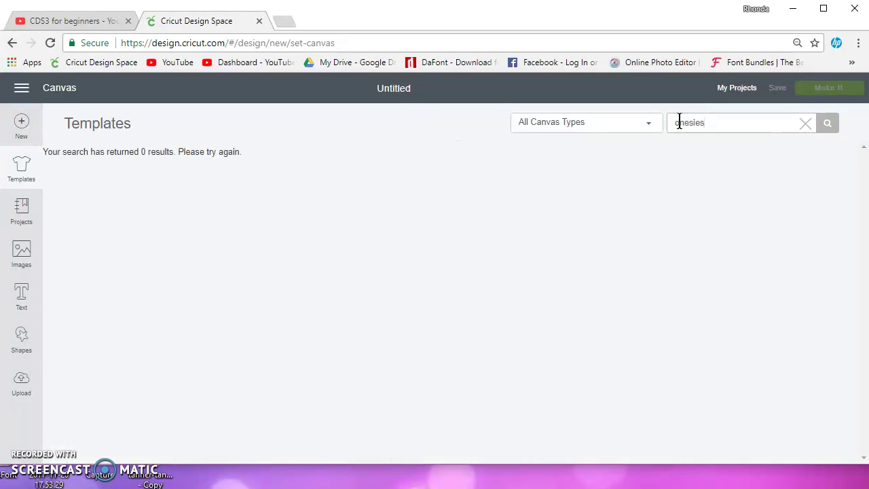
# Step: Search the templates for "frames" and clear the search to return to all templates
pyautogui.moveTo(708, 126); pyautogui.dragTo(662, 131)
pyautogui.write('frames')
pyautogui.press('Return')
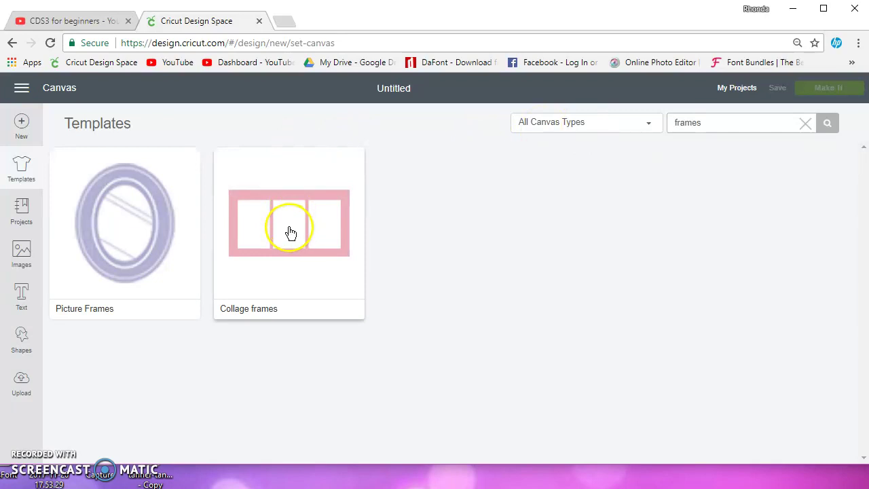
pyautogui.click(806, 123)
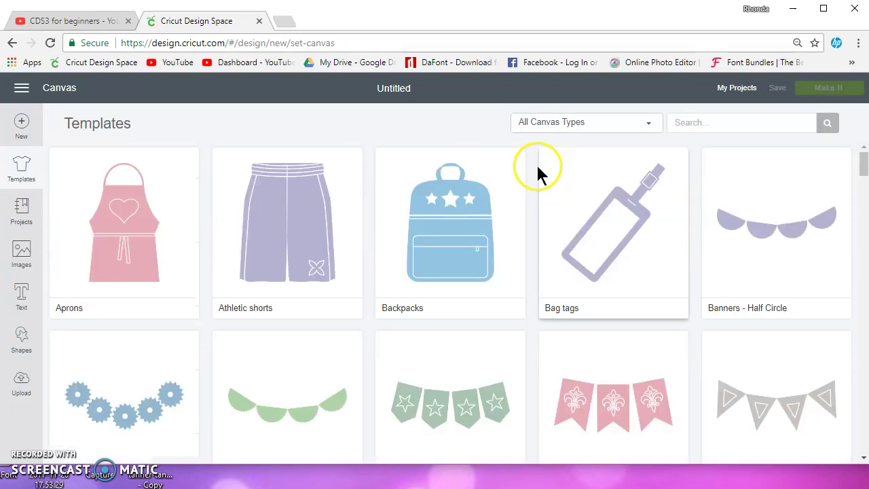
# Step: Place the Athletic shorts template on the canvas and toggle its visibility off and back on
pyautogui.click(328, 262)
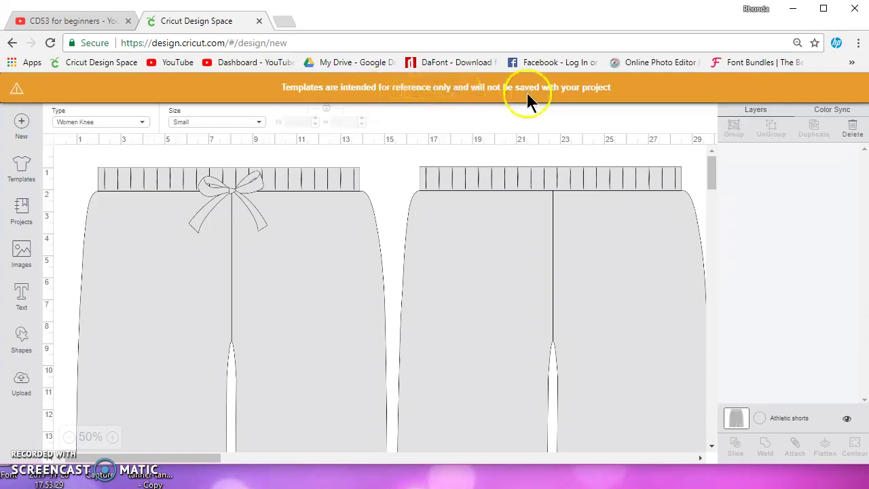
pyautogui.click(490, 272)
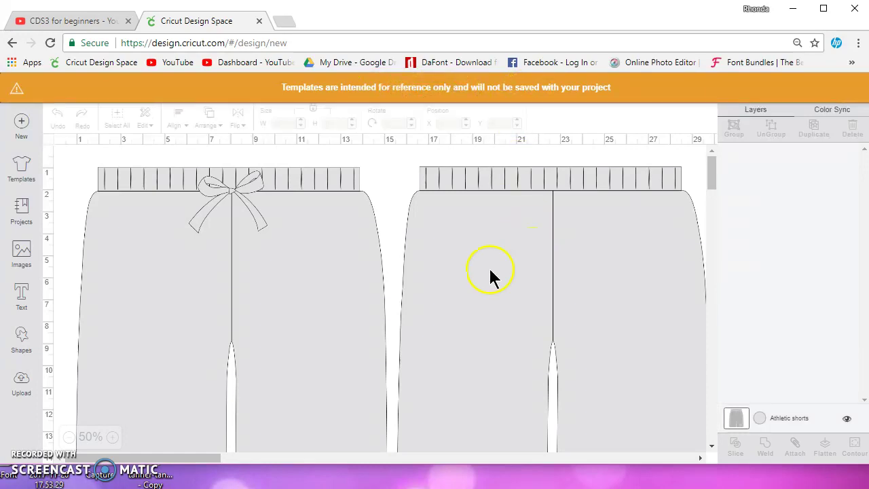
pyautogui.click(69, 438)
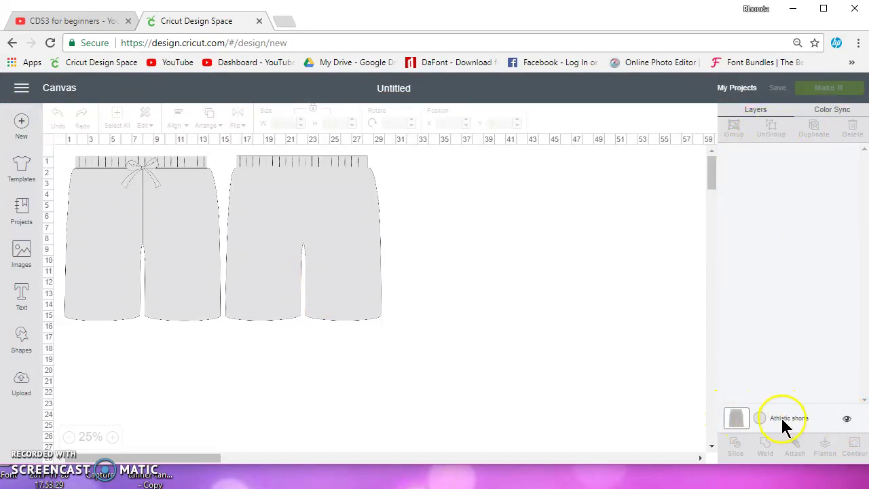
pyautogui.click(847, 419)
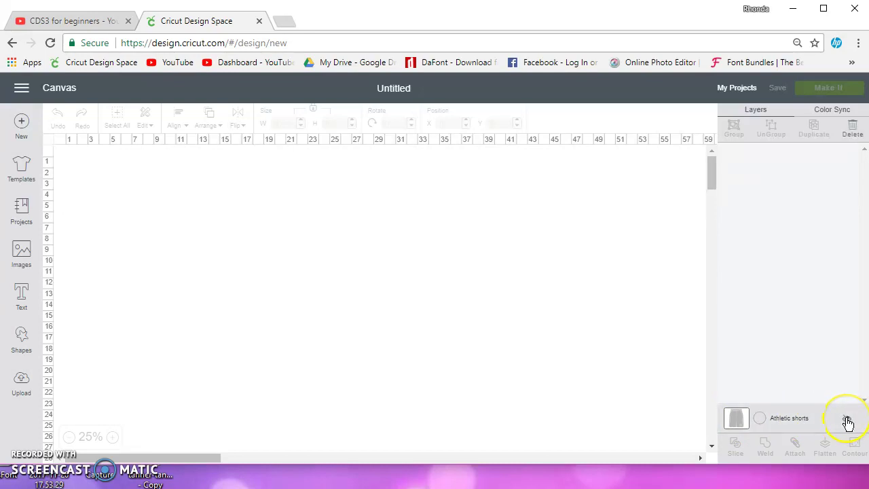
pyautogui.click(847, 420)
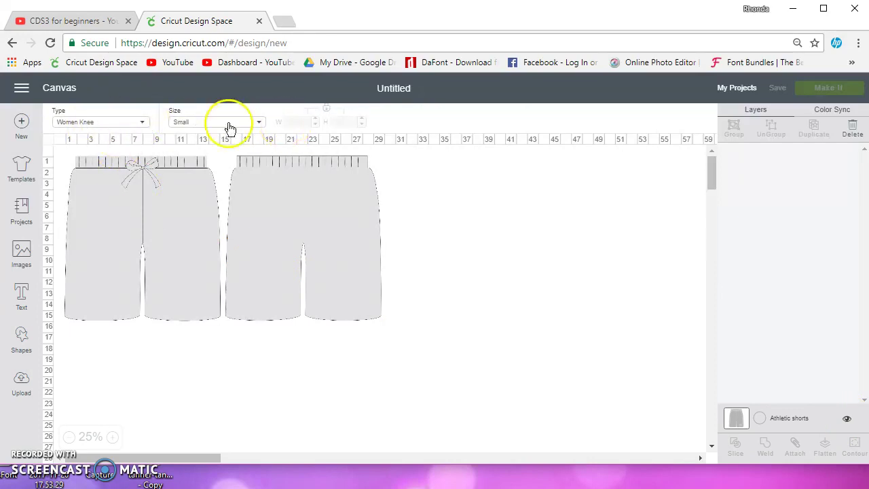
# Step: Set the shorts template's type to Women Short and review the available sizes without changing the size
pyautogui.click(143, 125)
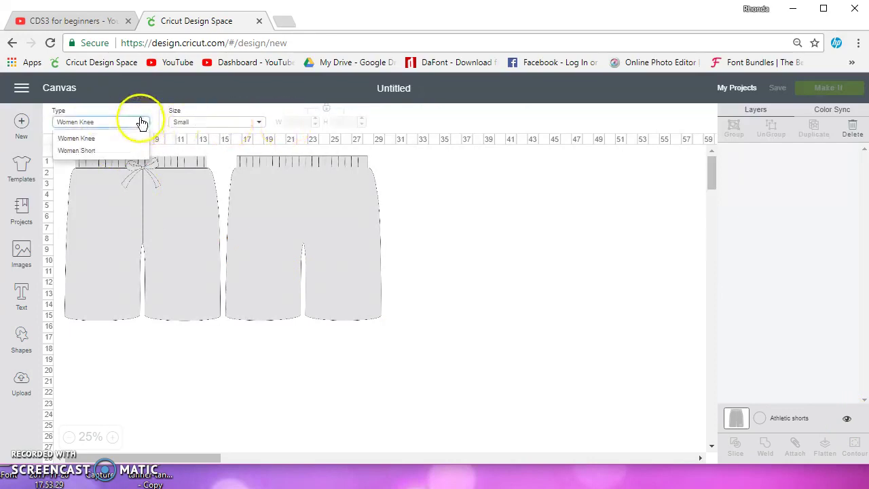
pyautogui.click(119, 152)
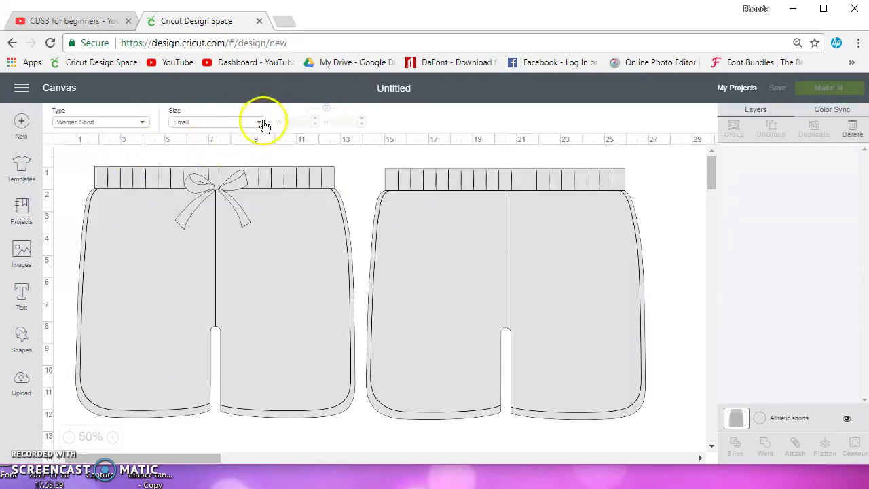
pyautogui.click(258, 123)
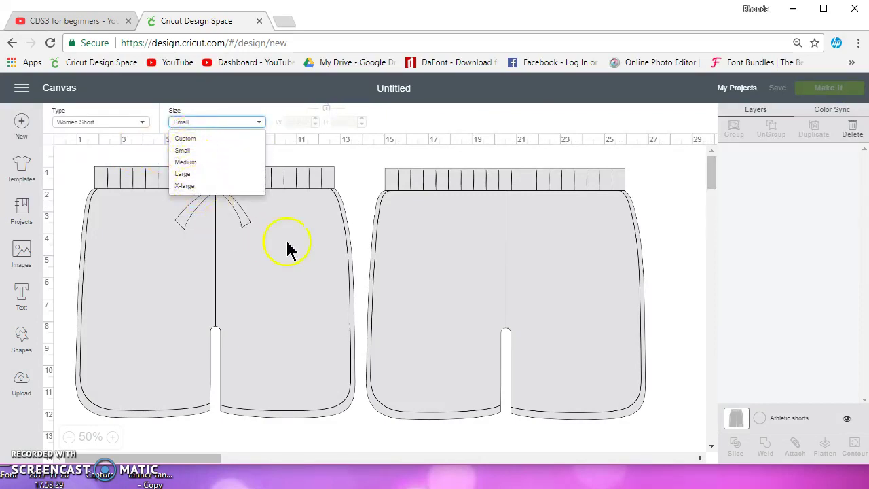
pyautogui.click(274, 268)
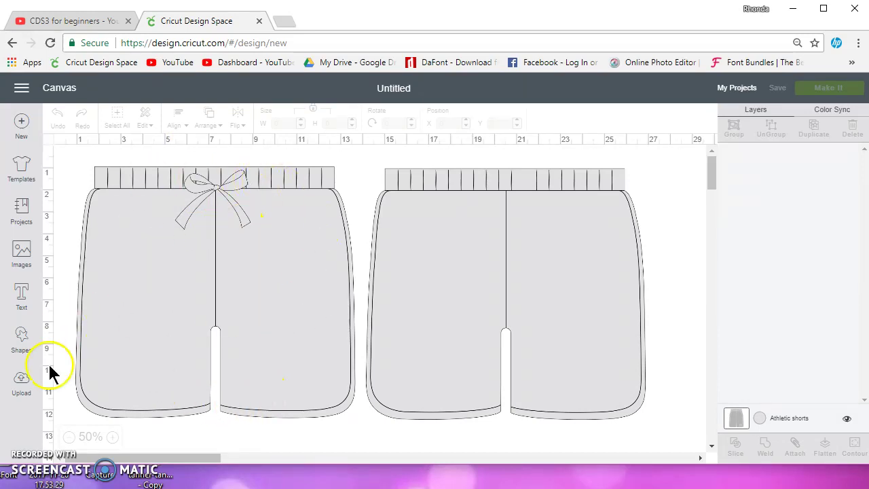
# Step: Add a text object reading "DETROIT" over the front of the shorts
pyautogui.click(21, 296)
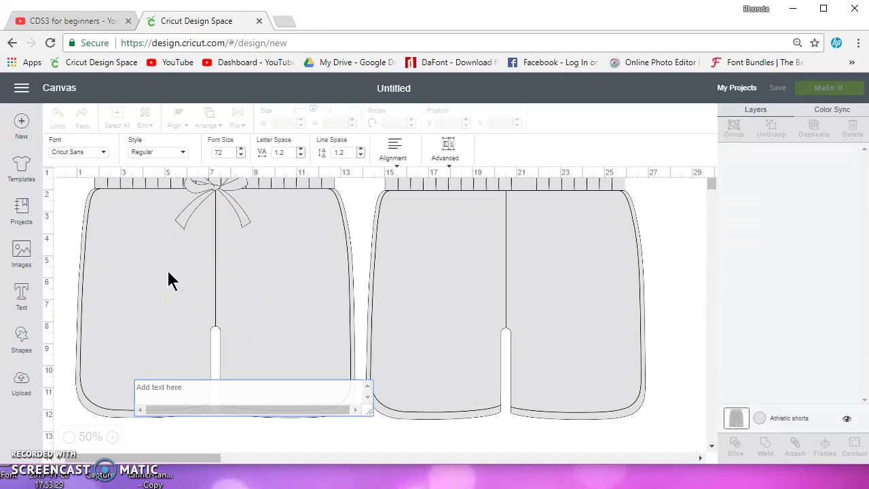
pyautogui.write('De')
pyautogui.press('BackSpace')
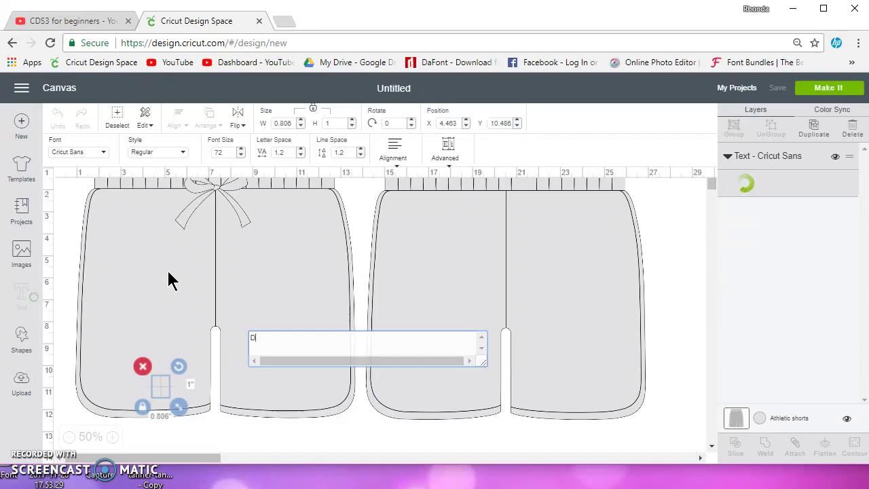
pyautogui.write('ET')
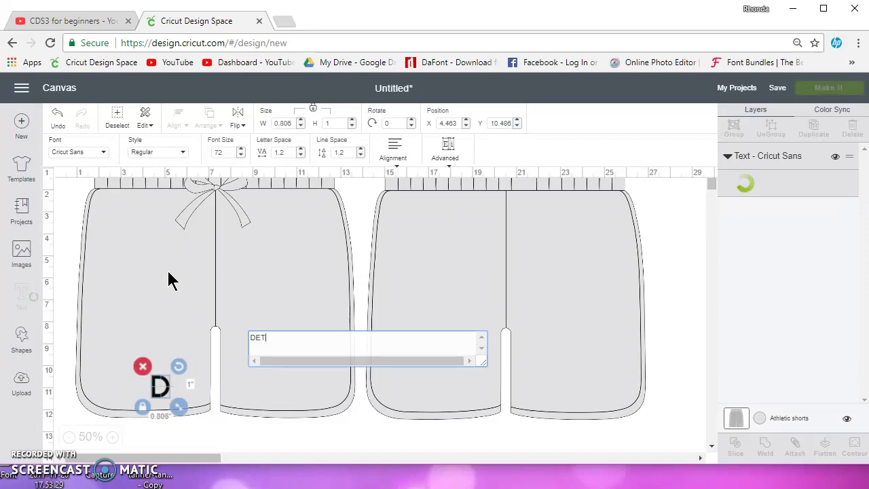
pyautogui.write('ROIT')
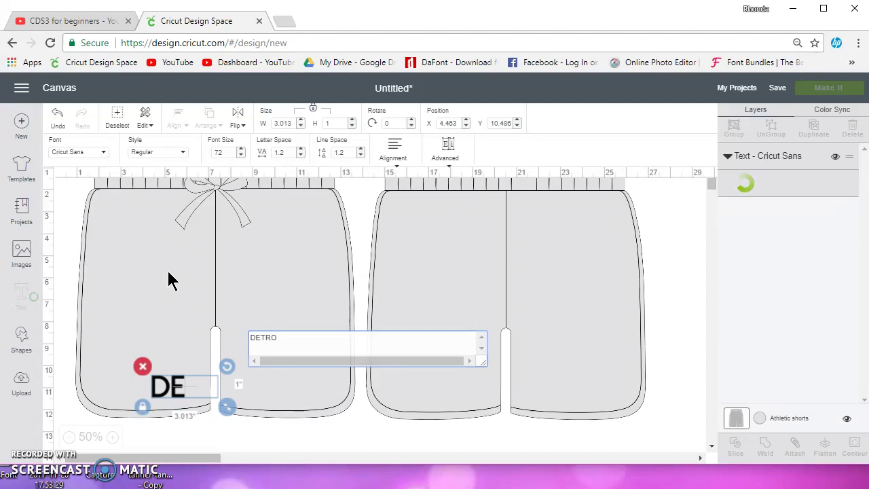
pyautogui.click(455, 286)
# Step: Ungroup the DETROIT text into individual letters
pyautogui.click(190, 387)
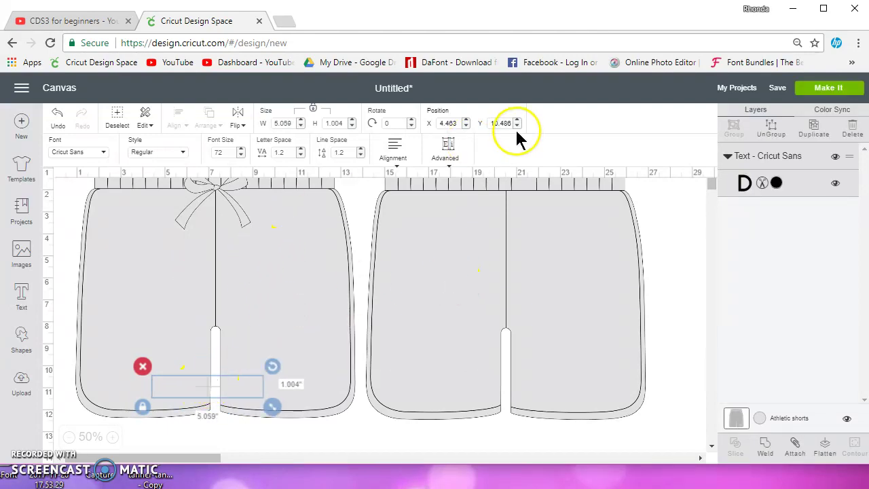
pyautogui.click(445, 152)
pyautogui.click(453, 186)
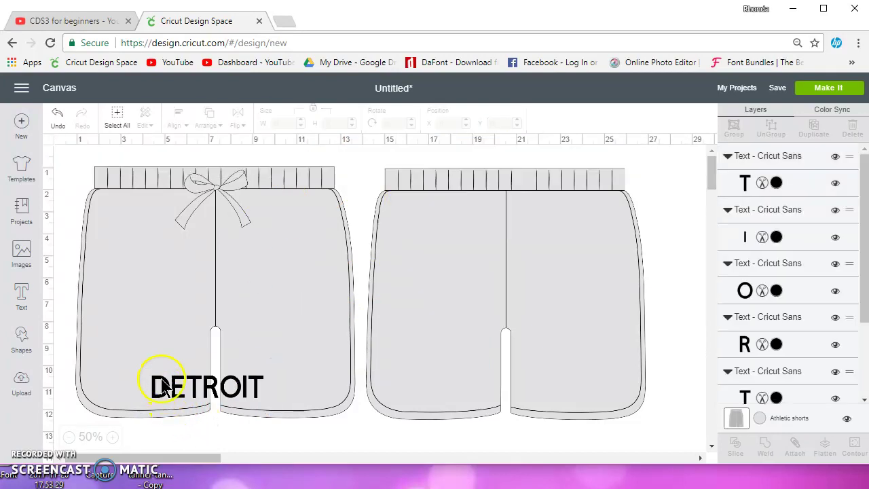
# Step: Stack the separate DETROIT letters in a vertical column down the outer left side of the front shorts
pyautogui.moveTo(164, 391); pyautogui.dragTo(98, 239)
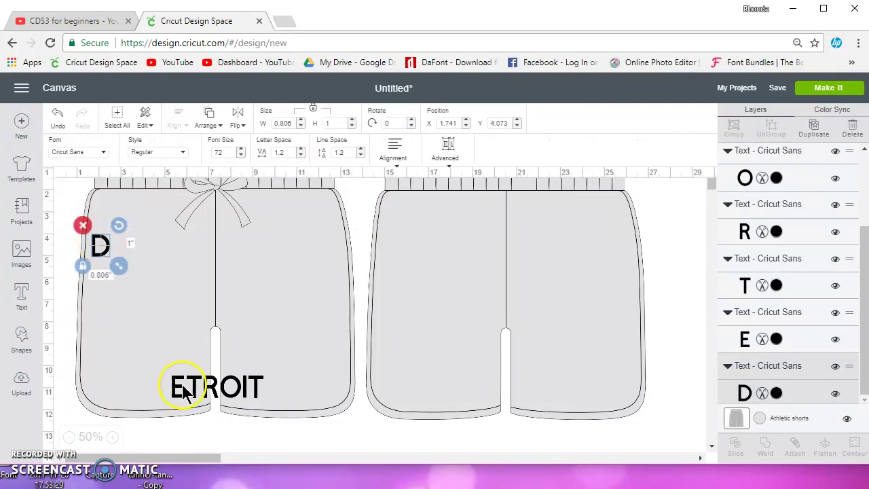
pyautogui.moveTo(175, 383); pyautogui.dragTo(98, 269)
pyautogui.moveTo(194, 373); pyautogui.dragTo(90, 293)
pyautogui.moveTo(197, 385); pyautogui.dragTo(95, 349)
pyautogui.moveTo(236, 384); pyautogui.dragTo(104, 372)
pyautogui.click(240, 392)
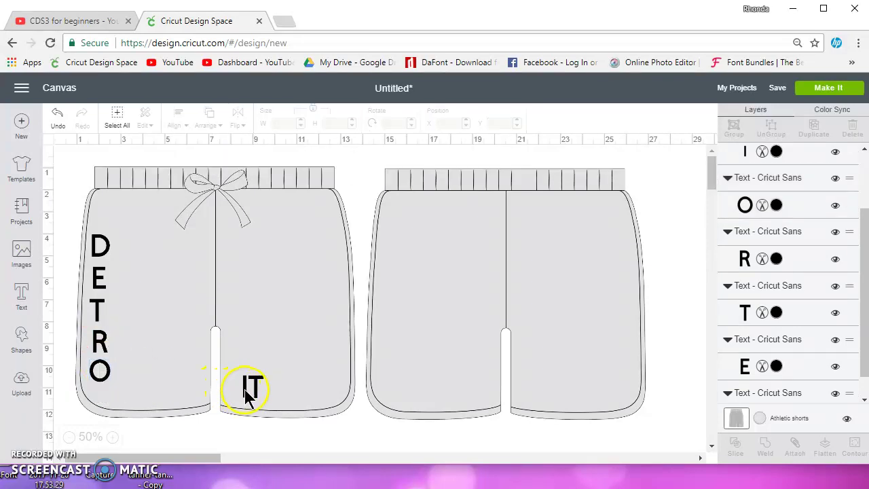
pyautogui.click(246, 395)
pyautogui.moveTo(246, 394); pyautogui.dragTo(99, 411)
pyautogui.click(257, 397)
pyautogui.moveTo(253, 395); pyautogui.dragTo(100, 438)
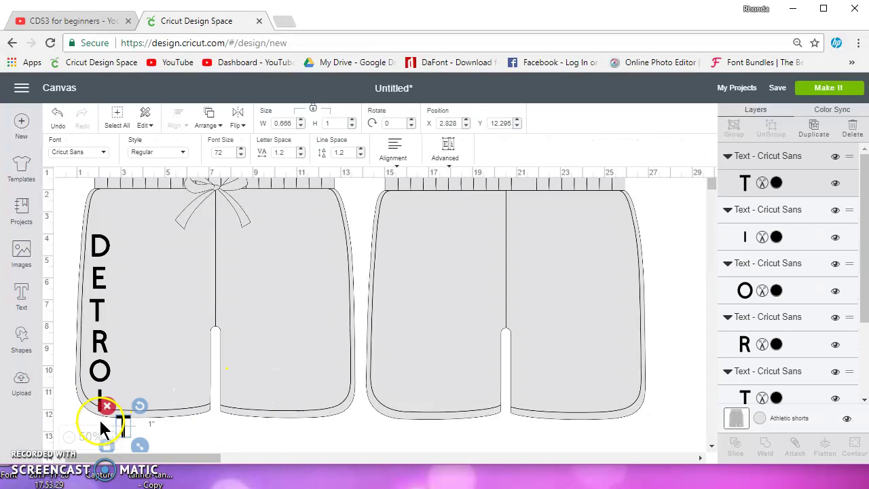
# Step: Scale the stacked letters down to about 0.68 inch tall and move the final T directly beneath the I
pyautogui.moveTo(76, 213); pyautogui.dragTo(112, 384)
pyautogui.click(106, 356)
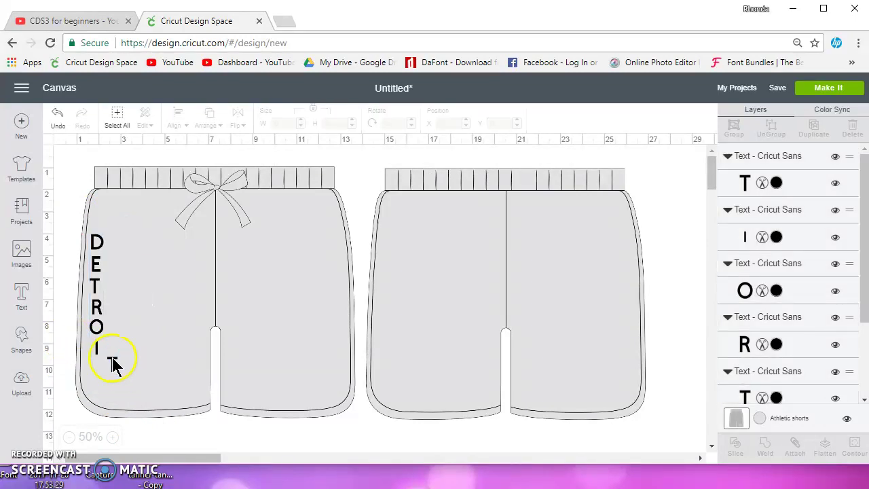
pyautogui.click(115, 366)
pyautogui.moveTo(110, 355); pyautogui.dragTo(96, 377)
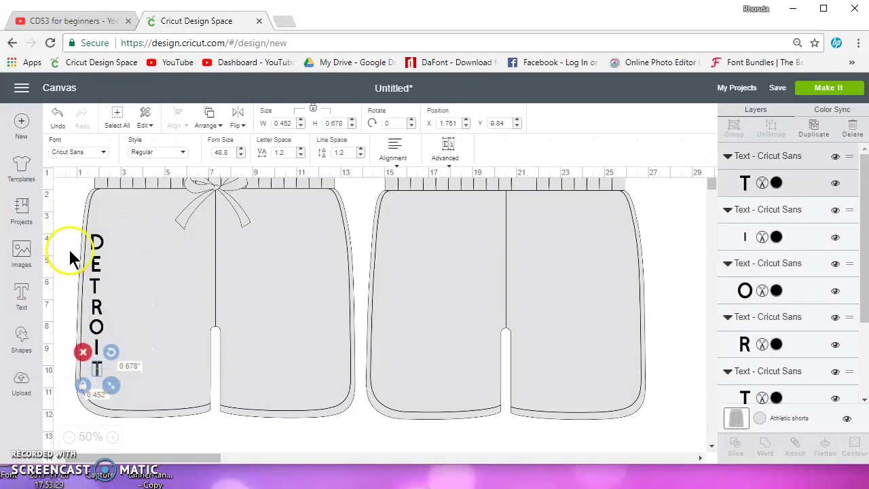
# Step: Select the whole column of DETROIT letters and apply Align Left
pyautogui.moveTo(78, 234); pyautogui.dragTo(144, 402)
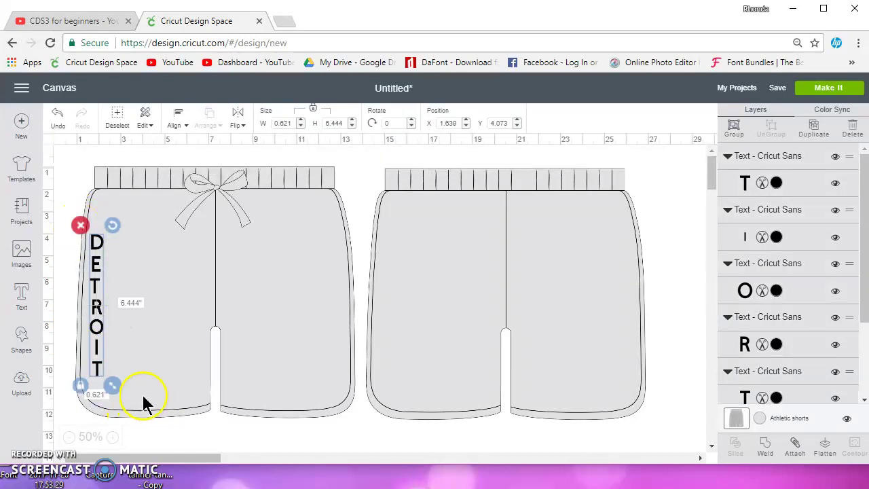
pyautogui.click(175, 121)
pyautogui.click(175, 160)
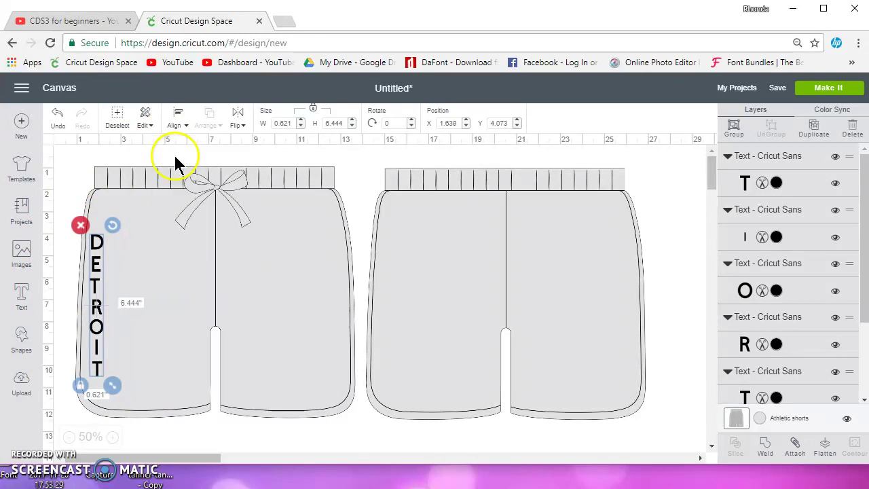
# Step: Try the Center alignment on the selected DETROIT letters and undo it
pyautogui.click(176, 115)
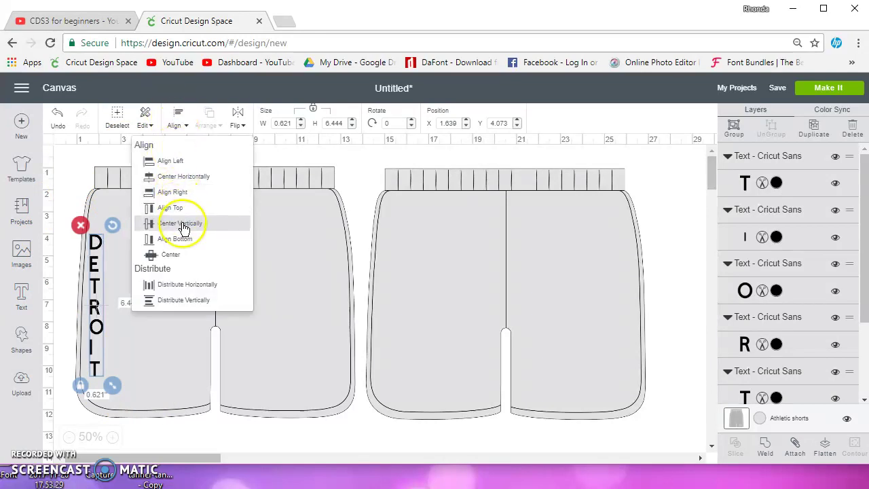
pyautogui.click(171, 254)
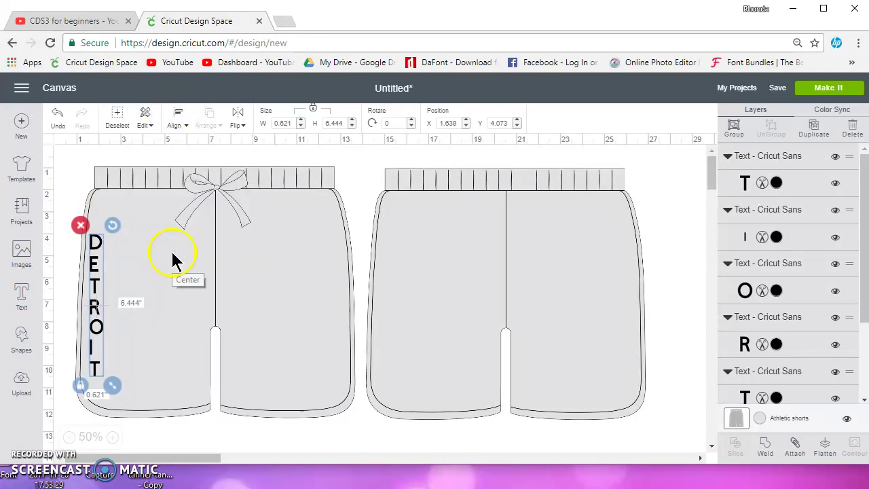
pyautogui.click(179, 115)
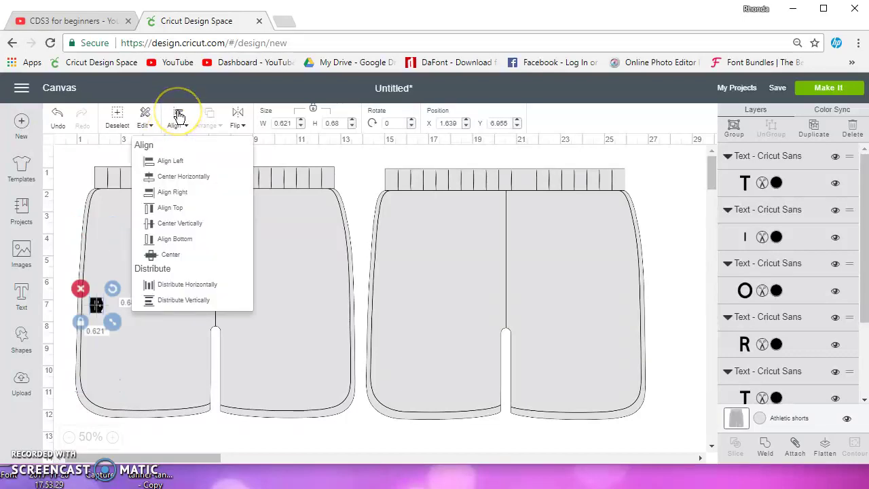
pyautogui.click(59, 120)
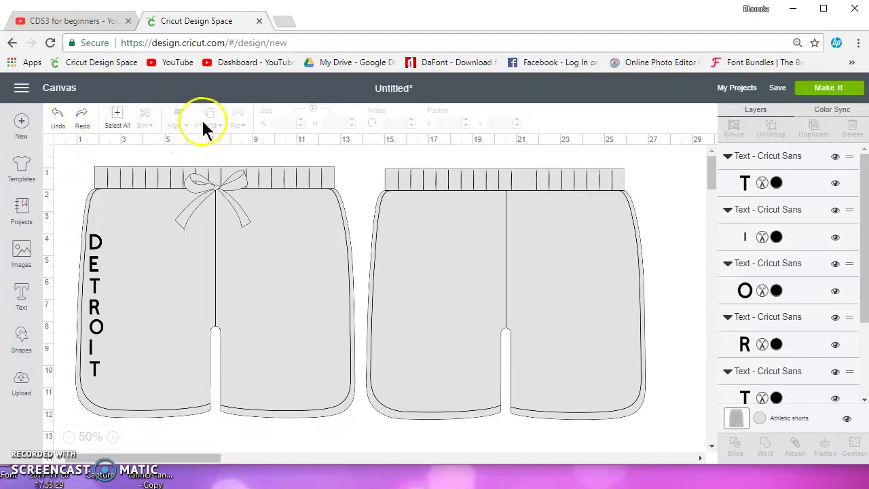
# Step: Select the whole column of DETROIT letters again, align it left and distribute the letters vertically
pyautogui.moveTo(68, 203); pyautogui.dragTo(130, 411)
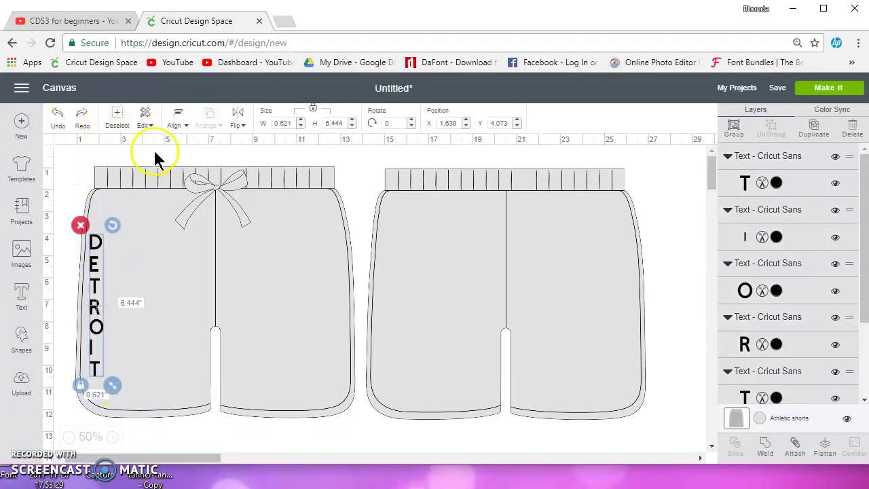
pyautogui.click(175, 121)
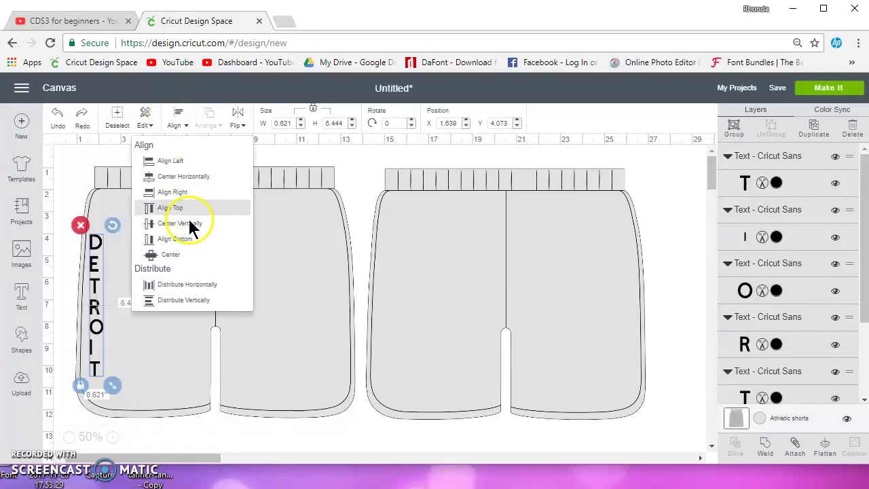
pyautogui.click(173, 180)
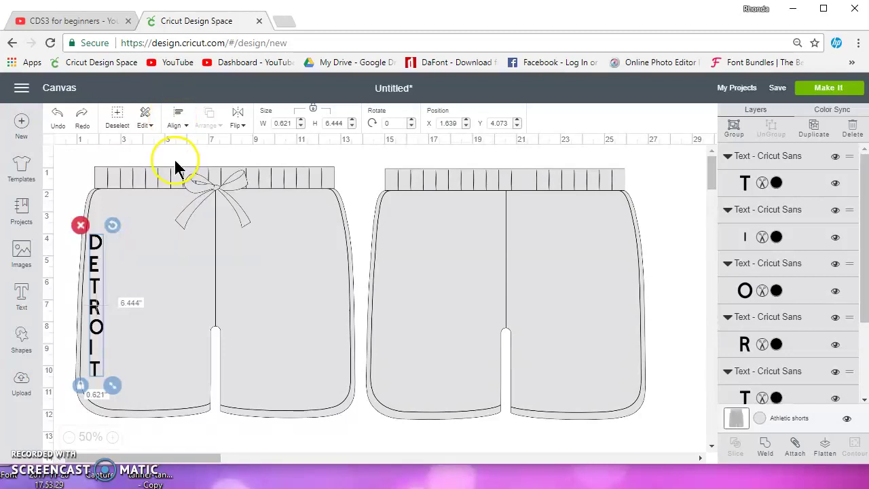
pyautogui.click(179, 119)
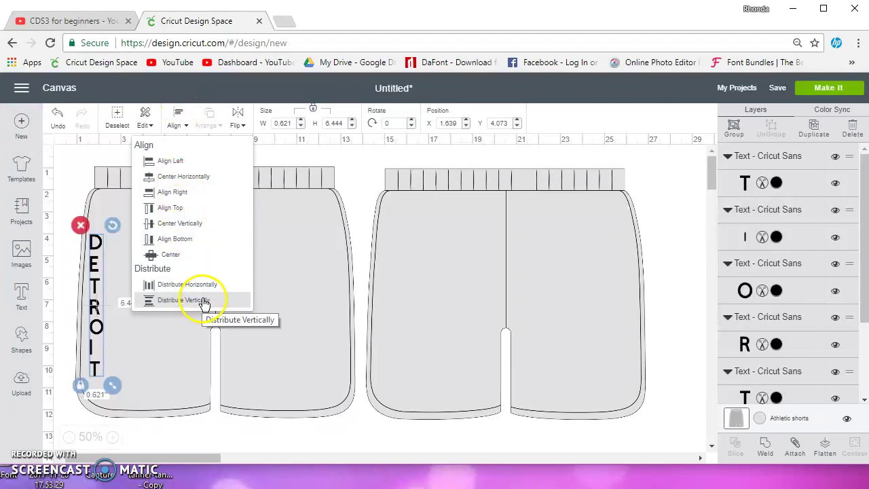
pyautogui.click(201, 301)
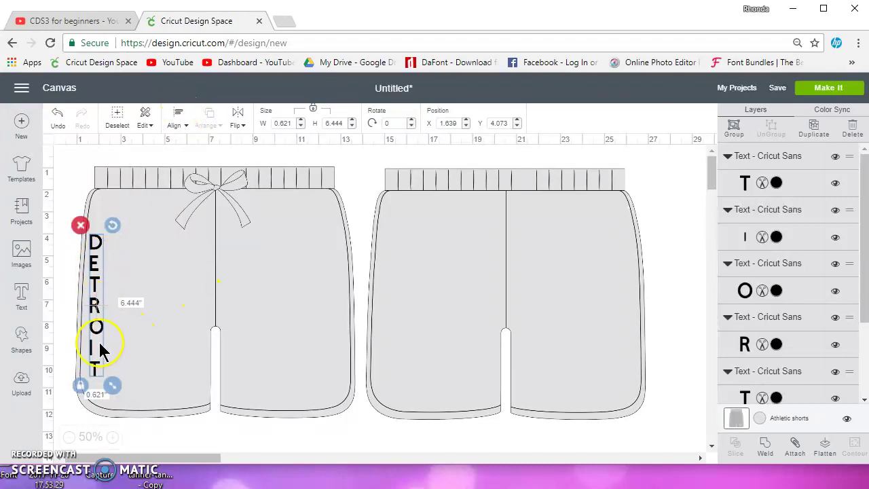
# Step: Shift the letter I slightly right so it sits centred between the O and the final T
pyautogui.click(68, 317)
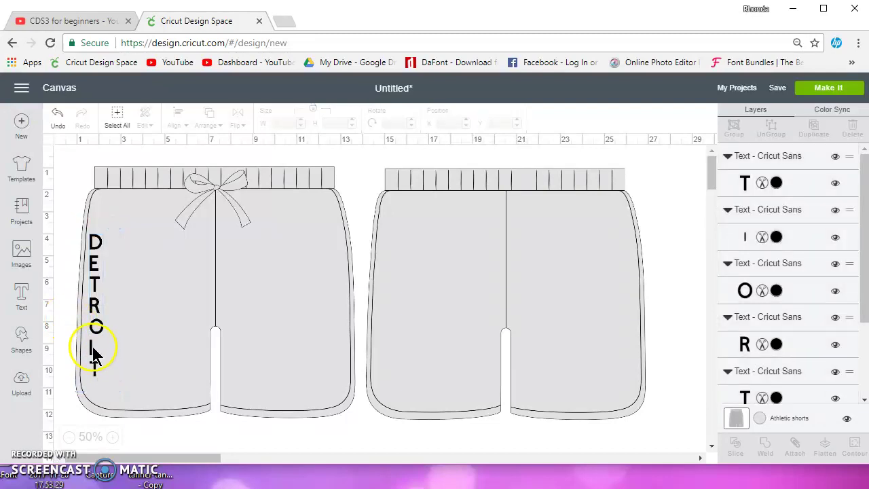
pyautogui.click(92, 354)
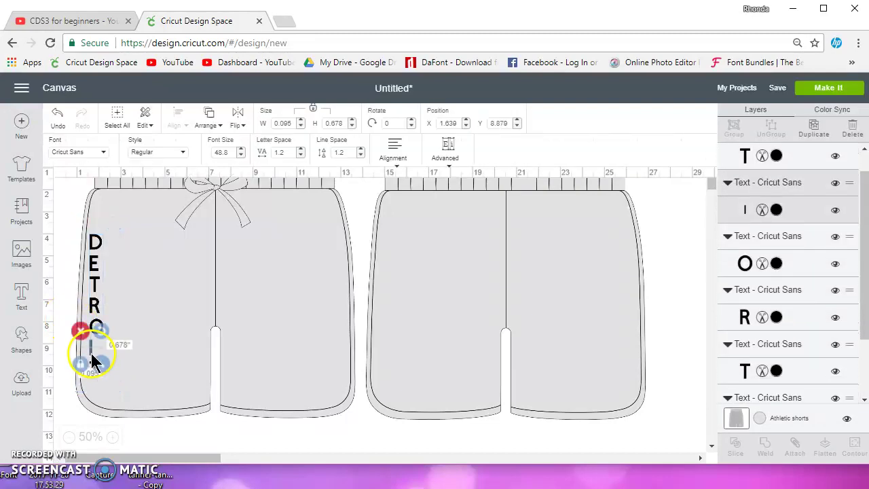
pyautogui.click(68, 239)
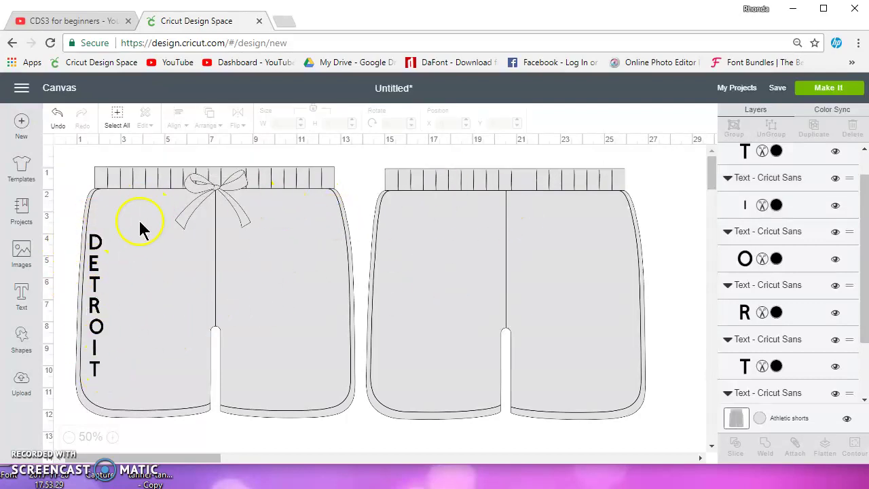
# Step: Delete all the DETROIT letters and hide the Athletic shorts template to leave the canvas empty
pyautogui.moveTo(75, 214); pyautogui.dragTo(116, 399)
pyautogui.click(78, 223)
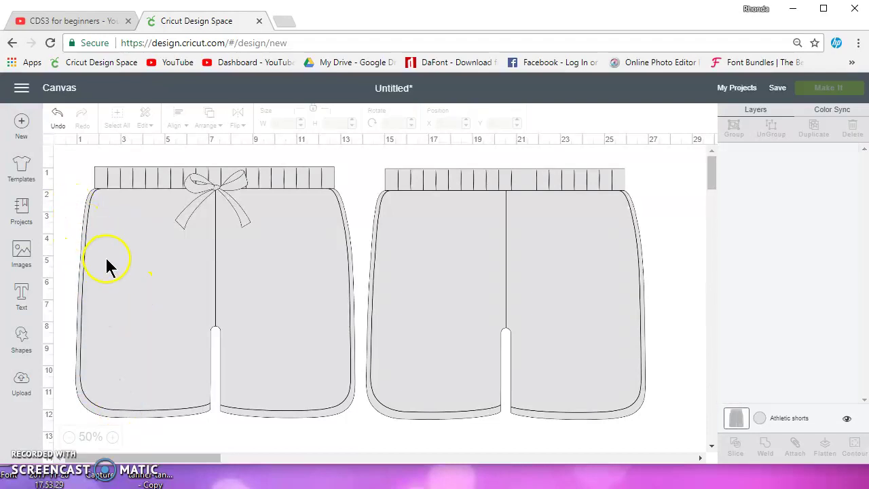
pyautogui.click(847, 419)
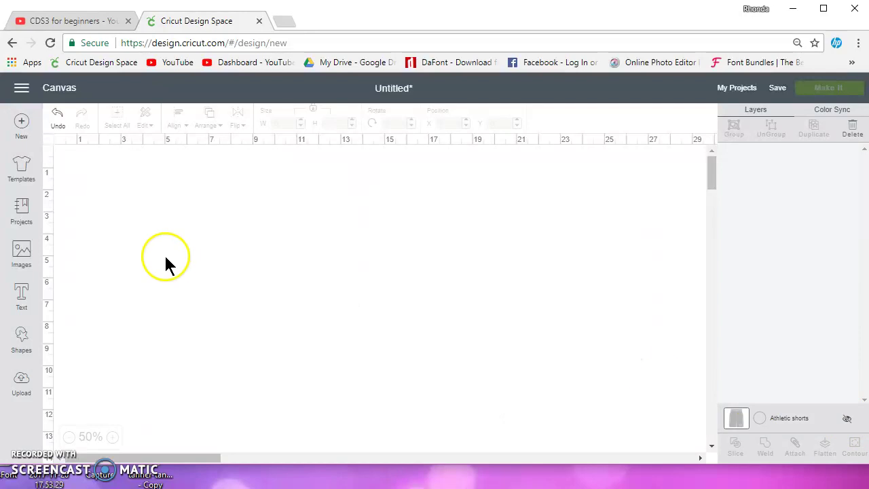
# Step: Browse the ready-made projects in All Categories, including the category filter and the project search field
pyautogui.click(21, 209)
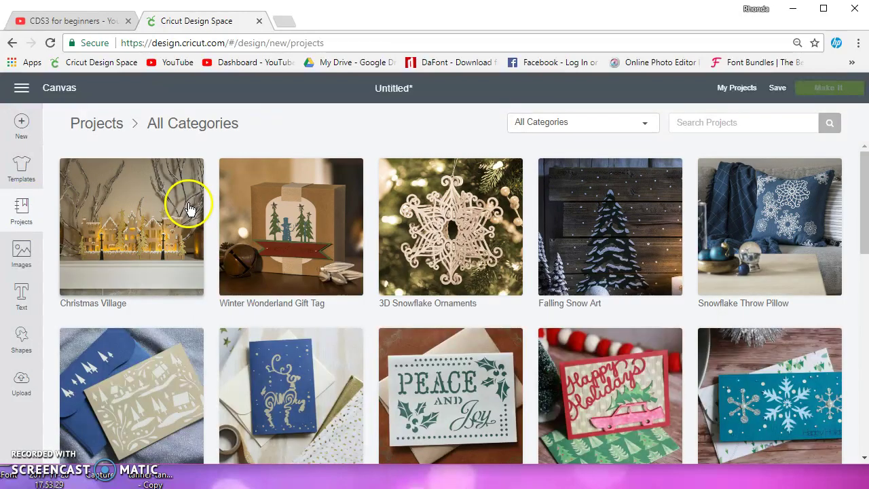
pyautogui.scroll(-1, 441, 309)
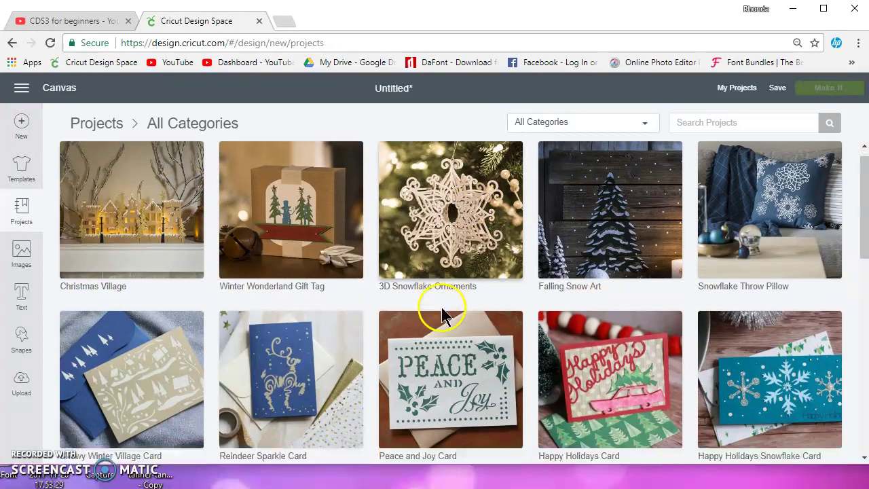
pyautogui.scroll(-10, 441, 309)
pyautogui.scroll(11, 441, 309)
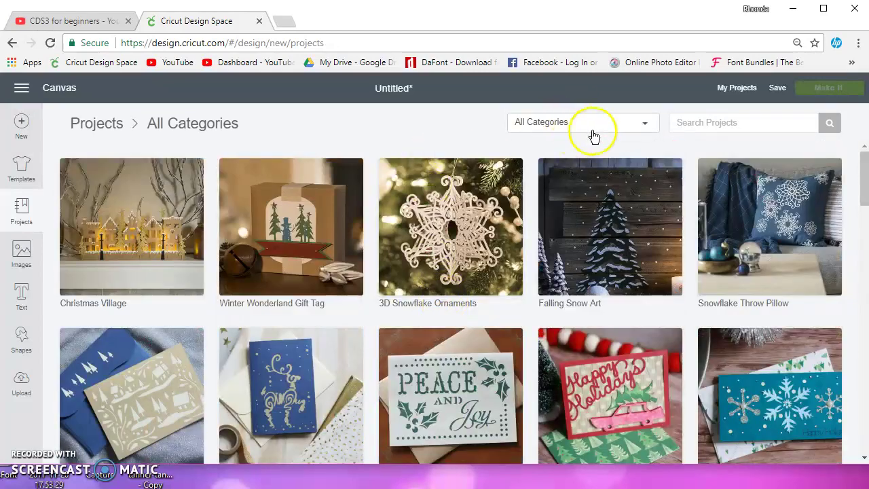
pyautogui.click(640, 126)
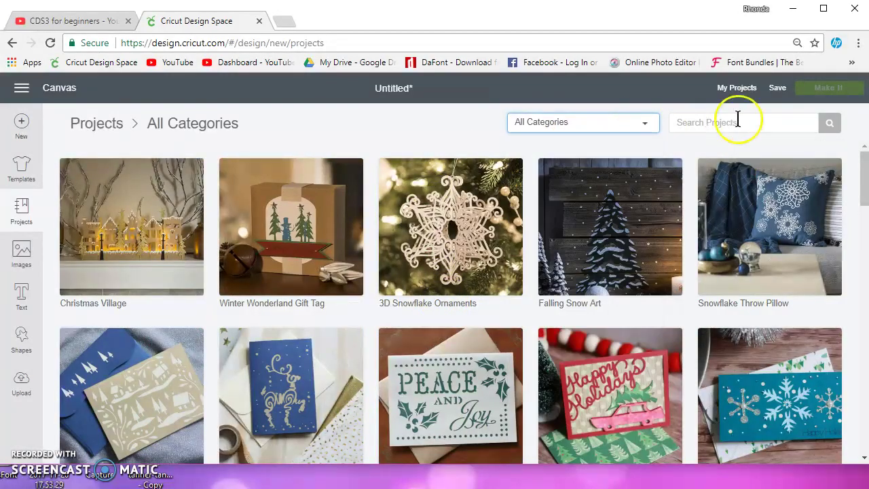
pyautogui.click(741, 122)
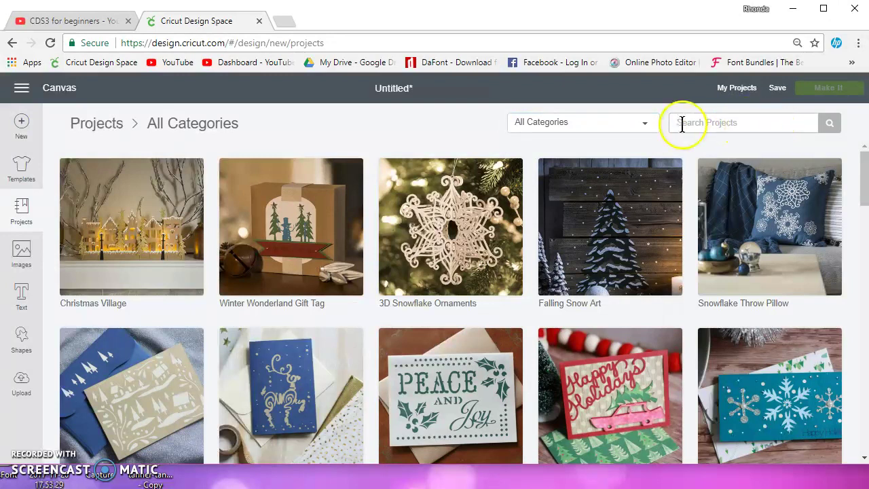
# Step: Browse the featured images in the image library, examining the designs and their prices
pyautogui.click(21, 254)
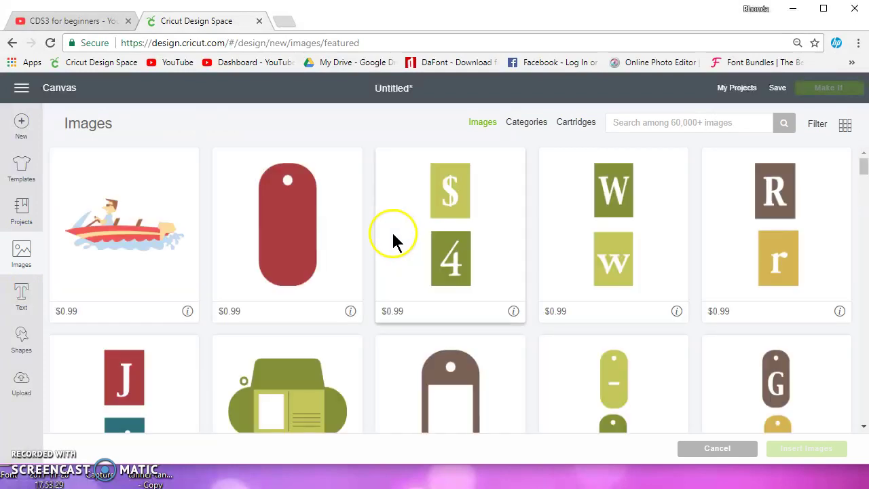
pyautogui.scroll(-20, 448, 224)
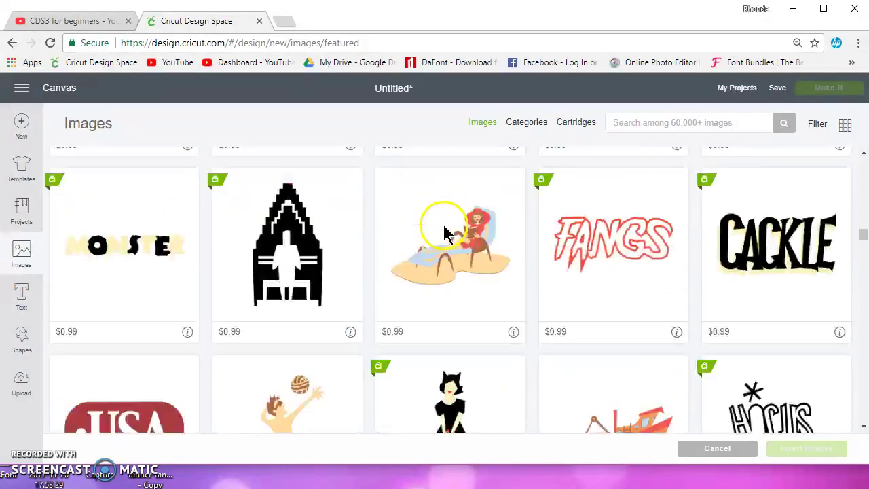
pyautogui.scroll(10, 441, 244)
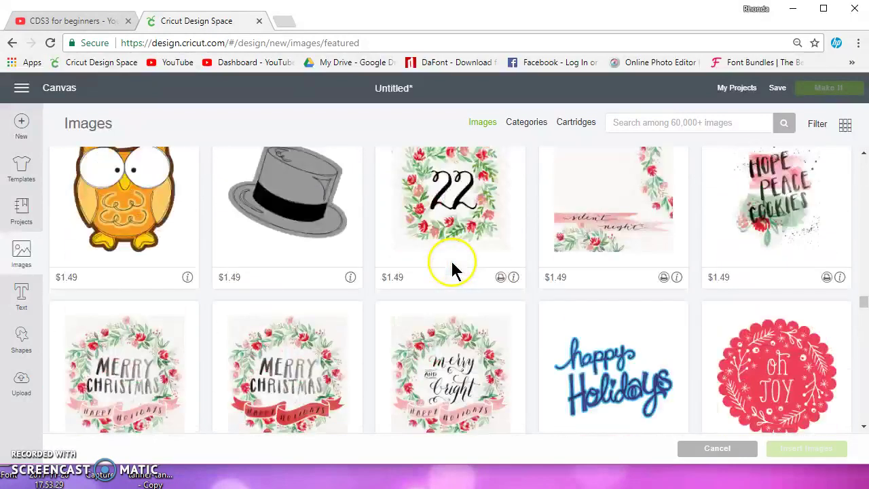
pyautogui.scroll(10, 445, 255)
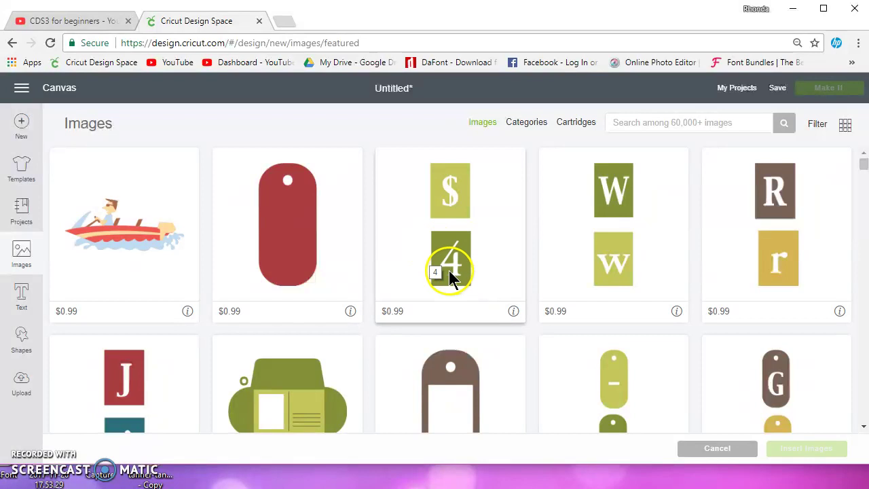
pyautogui.scroll(-6, 448, 271)
pyautogui.scroll(-5, 447, 281)
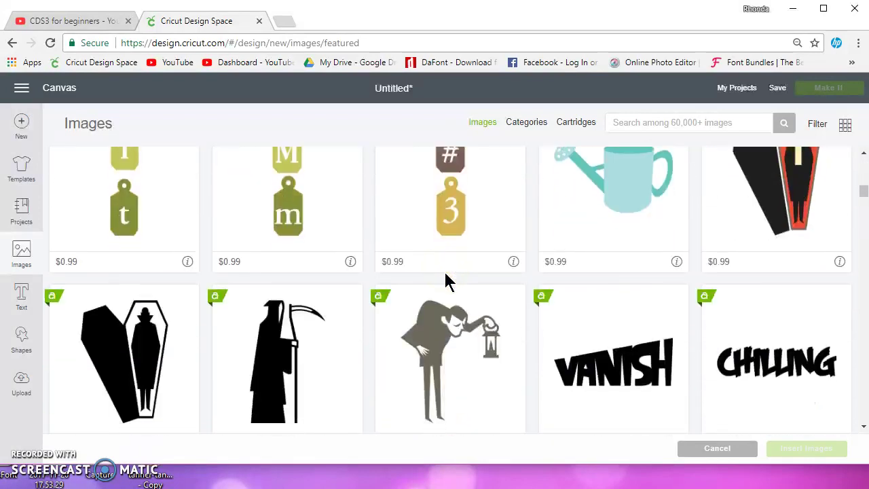
pyautogui.scroll(2, 502, 295)
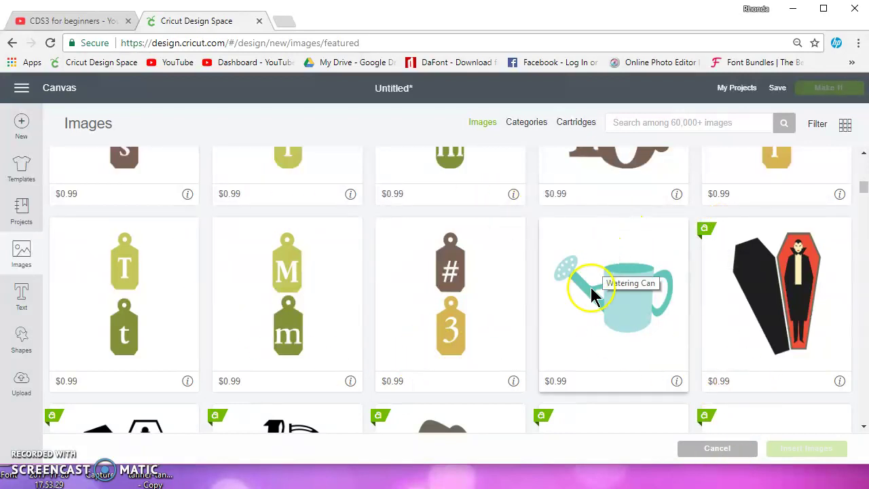
pyautogui.scroll(-6, 591, 288)
pyautogui.scroll(-5, 591, 298)
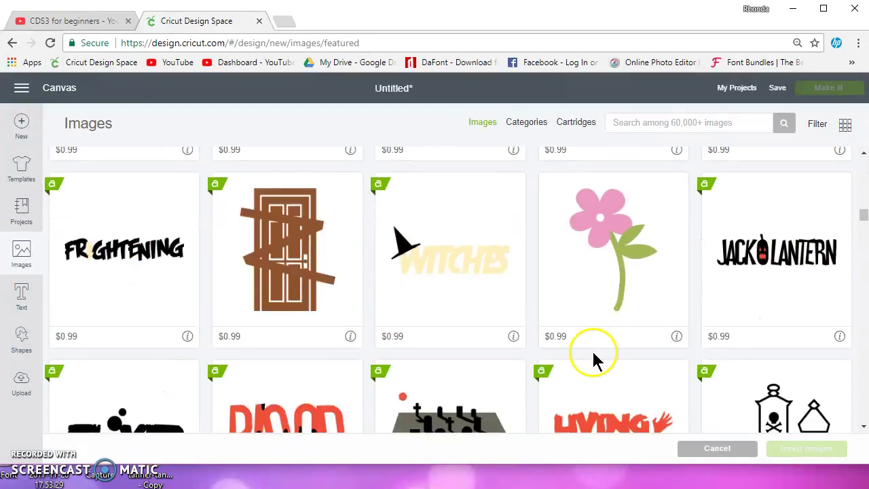
pyautogui.scroll(-5, 591, 359)
pyautogui.scroll(3, 591, 360)
pyautogui.scroll(5, 591, 358)
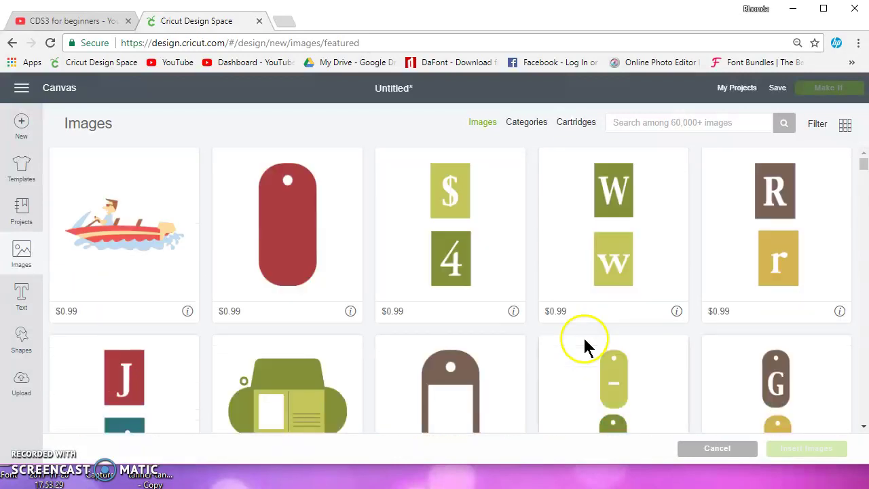
# Step: Look through the image library's Categories view, from the featured groups through the themed categories to the brands
pyautogui.click(532, 126)
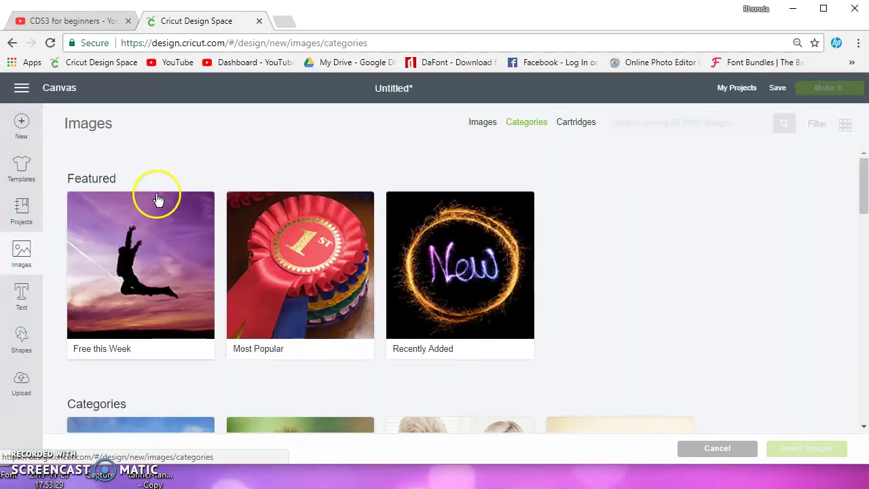
pyautogui.scroll(-3, 136, 360)
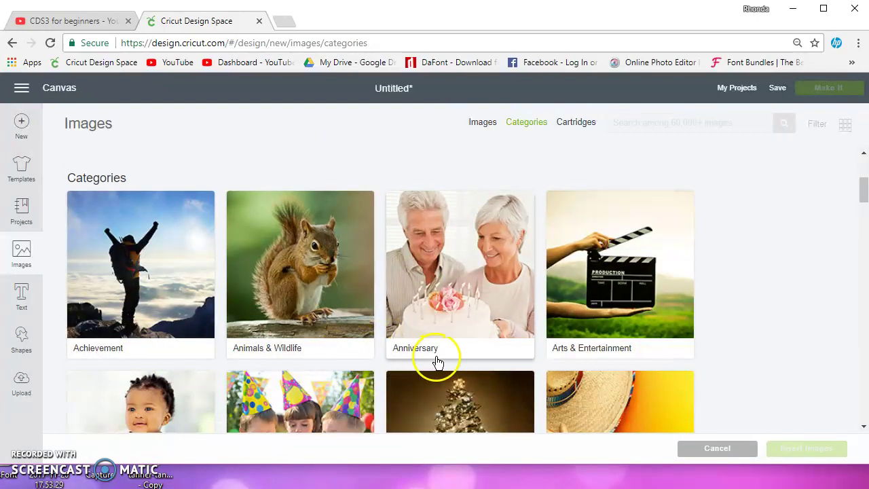
pyautogui.scroll(-5, 437, 310)
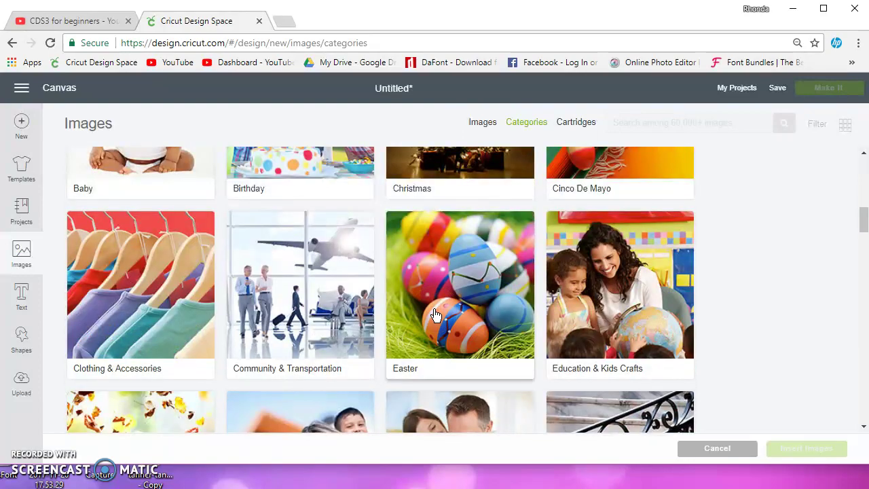
pyautogui.scroll(-10, 436, 314)
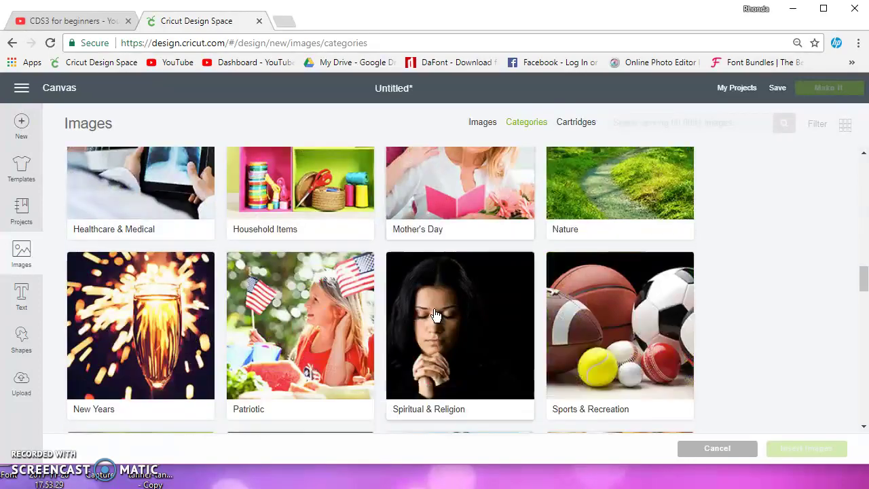
pyautogui.scroll(-11, 436, 315)
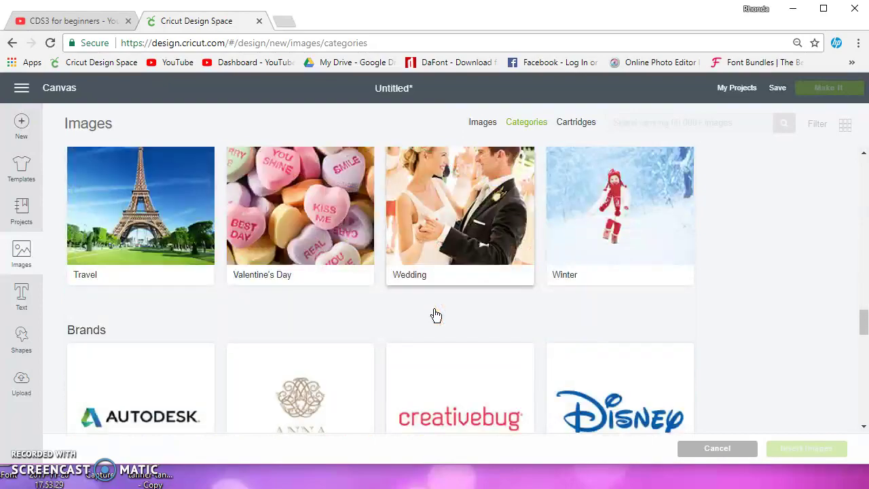
pyautogui.scroll(5, 437, 314)
pyautogui.scroll(5, 434, 313)
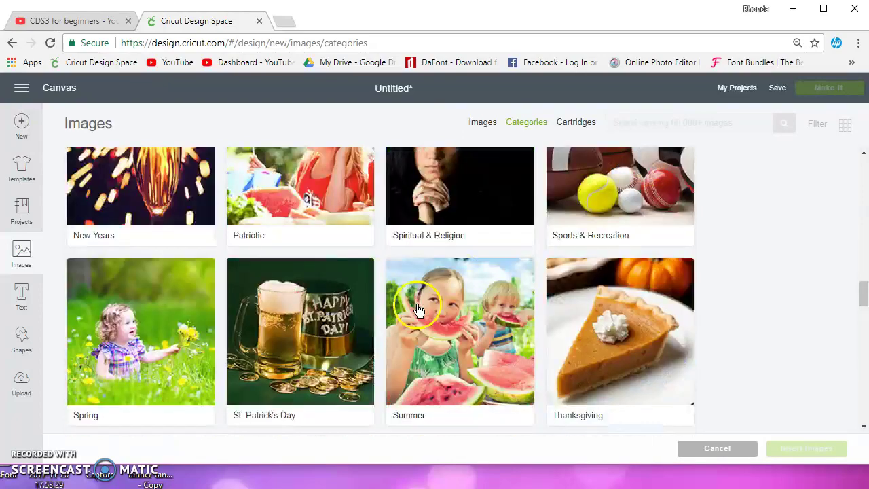
pyautogui.scroll(14, 291, 296)
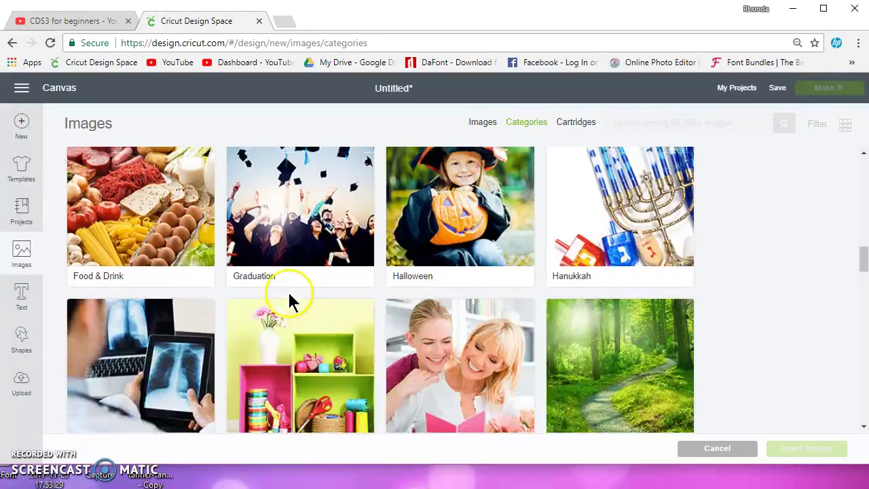
pyautogui.scroll(4, 258, 266)
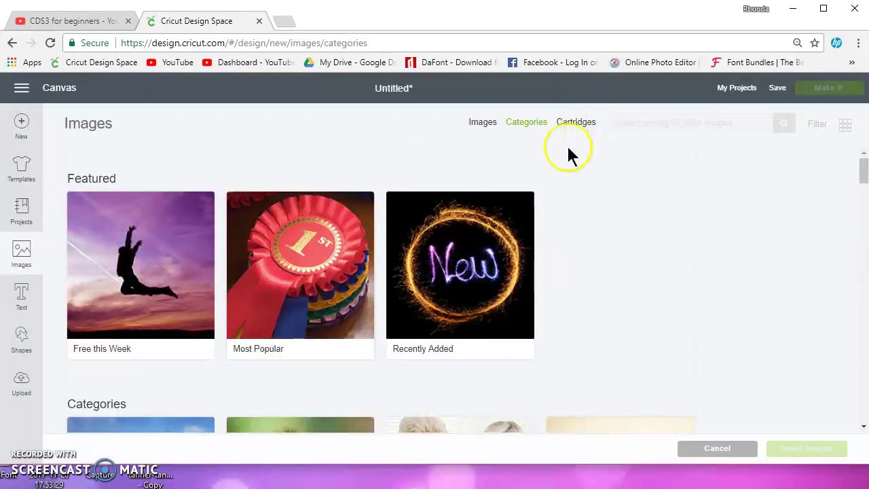
# Step: Browse the image library's cartridges, then examine the images and prices in the 3 Birds - on Parade cartridge
pyautogui.click(576, 124)
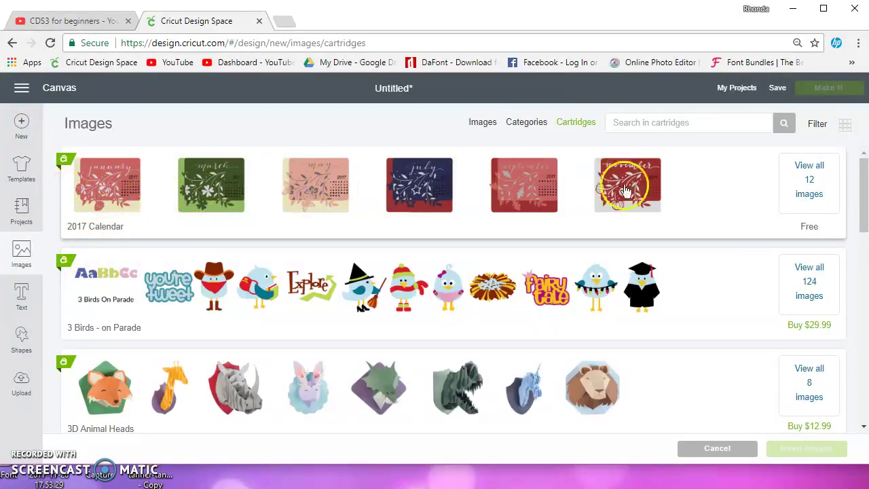
pyautogui.click(113, 301)
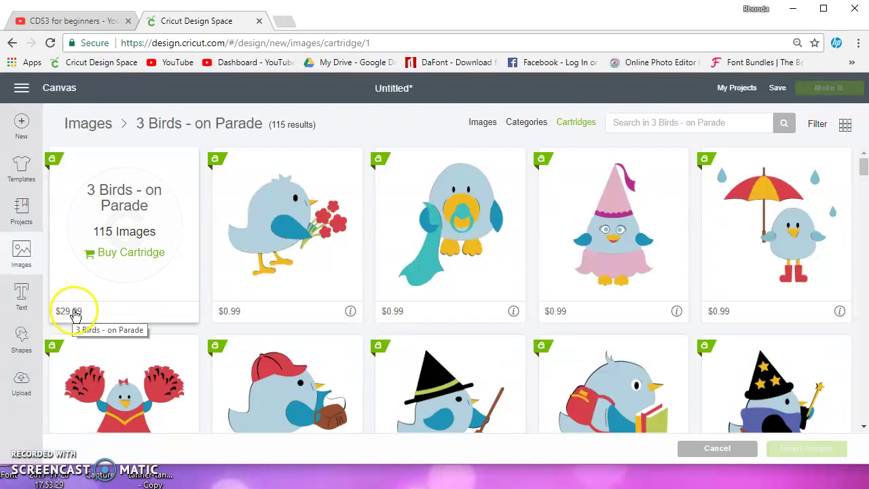
pyautogui.scroll(-5, 592, 244)
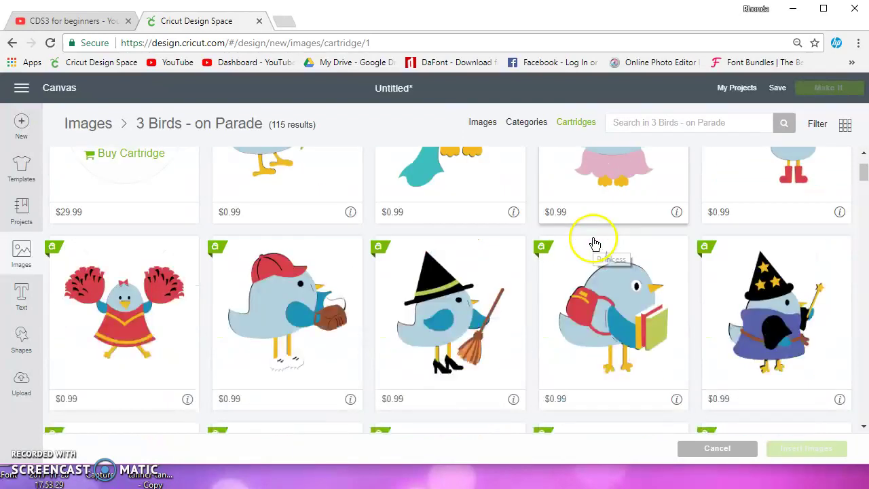
pyautogui.scroll(-10, 592, 244)
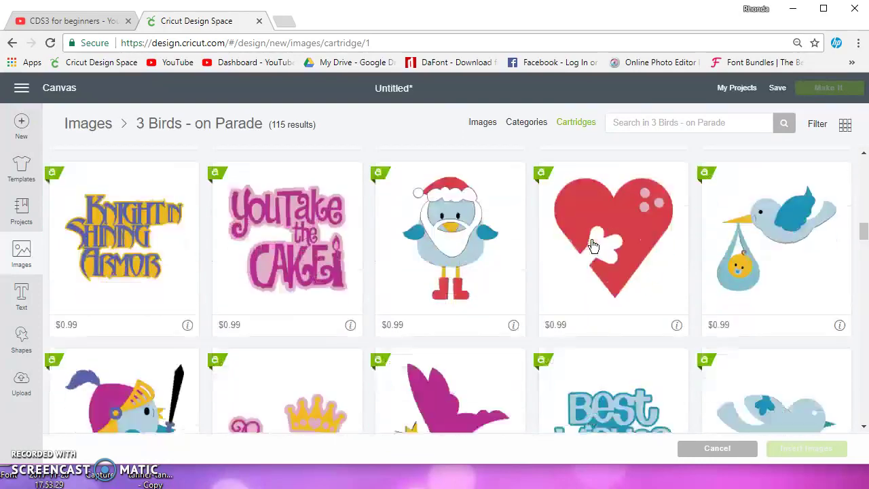
pyautogui.scroll(-10, 592, 246)
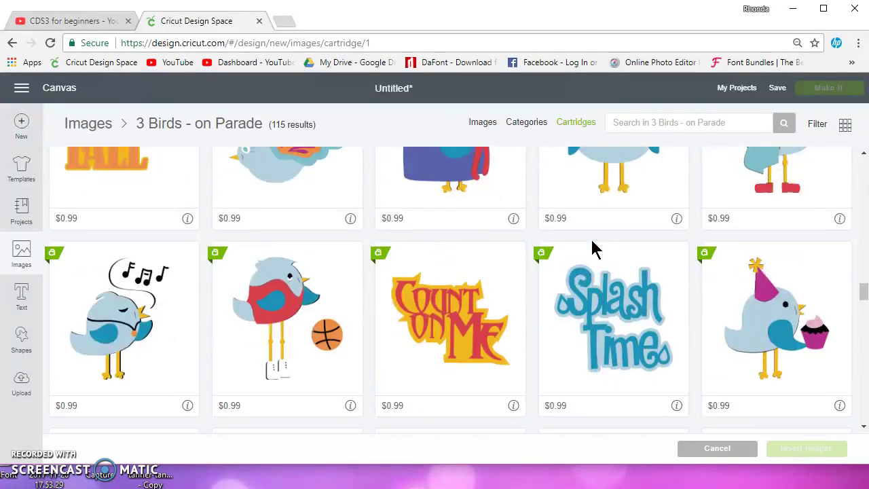
# Step: Insert the singing bird with music notes onto the canvas, enlarging it to about 7.43 by 8.14 in
pyautogui.click(285, 290)
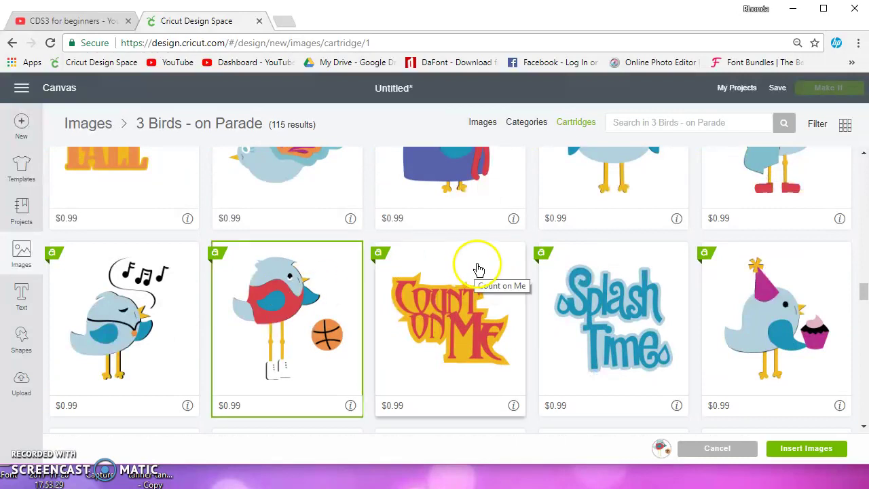
pyautogui.click(292, 292)
pyautogui.click(146, 285)
pyautogui.click(808, 447)
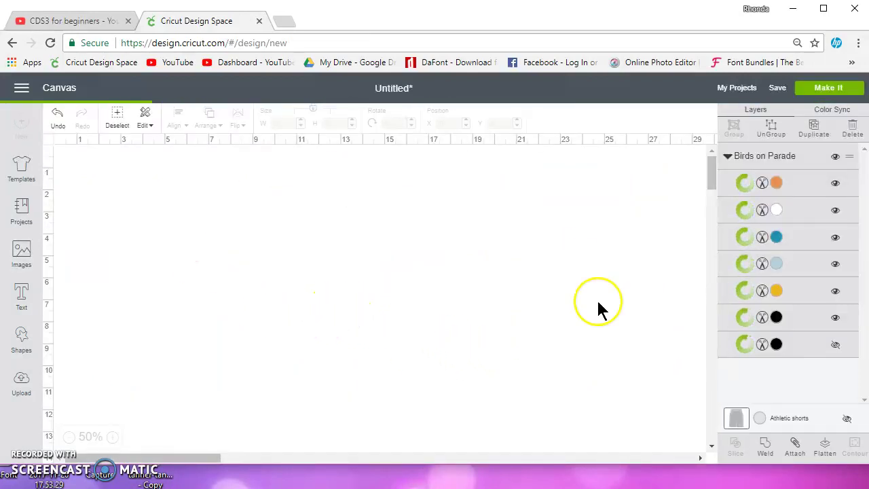
pyautogui.moveTo(158, 256); pyautogui.dragTo(258, 363)
pyautogui.moveTo(179, 271); pyautogui.dragTo(260, 272)
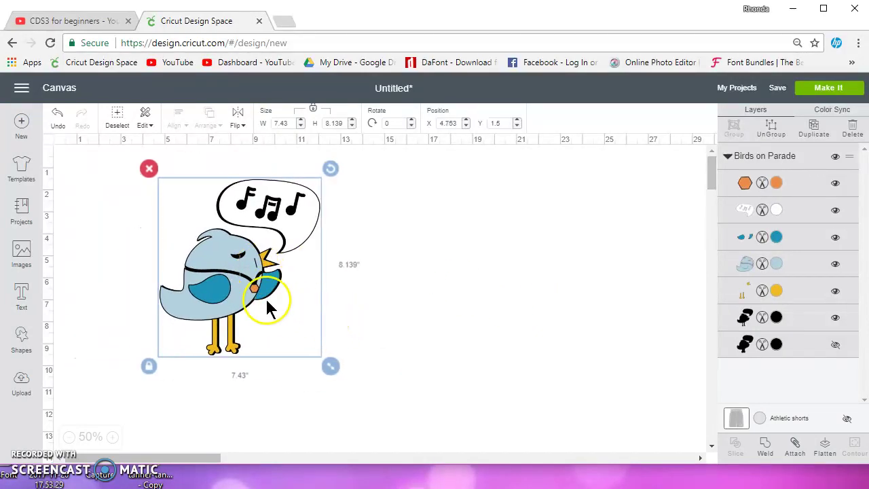
# Step: Preview the bird's cutting mats, including the yellow, blue and white ones, and return to the canvas without purchasing
pyautogui.click(850, 92)
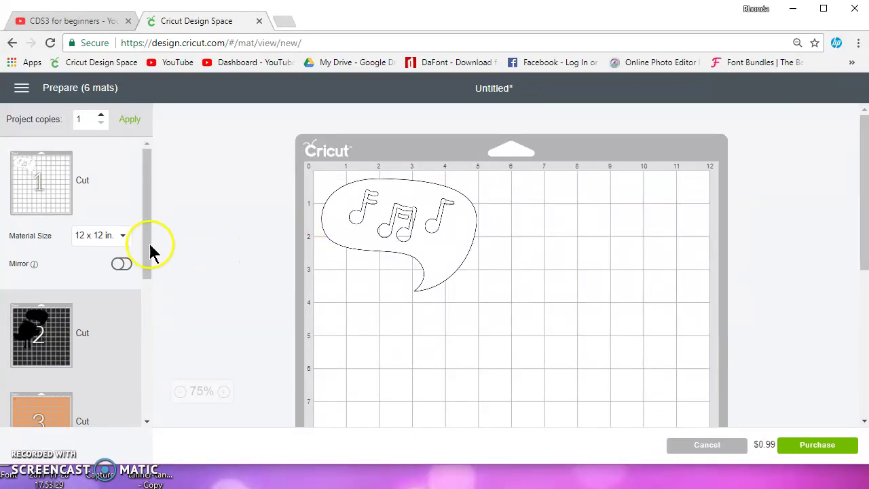
pyautogui.scroll(-5, 86, 224)
pyautogui.click(55, 217)
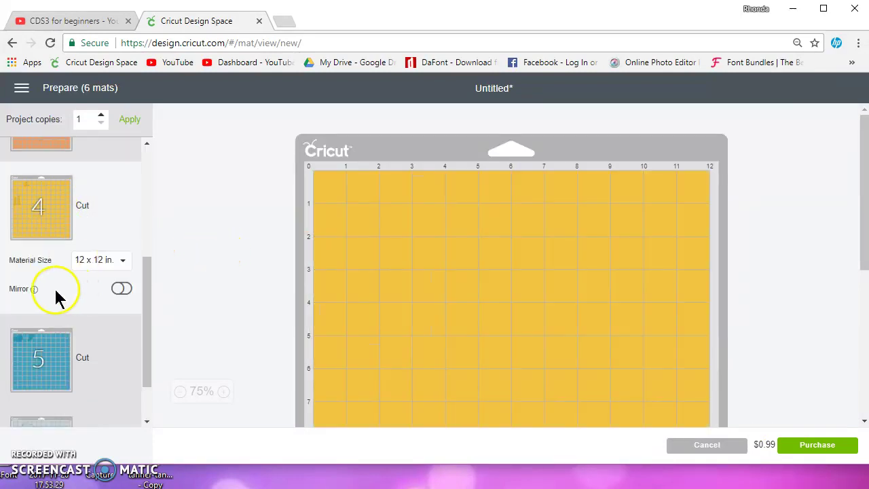
pyautogui.click(52, 356)
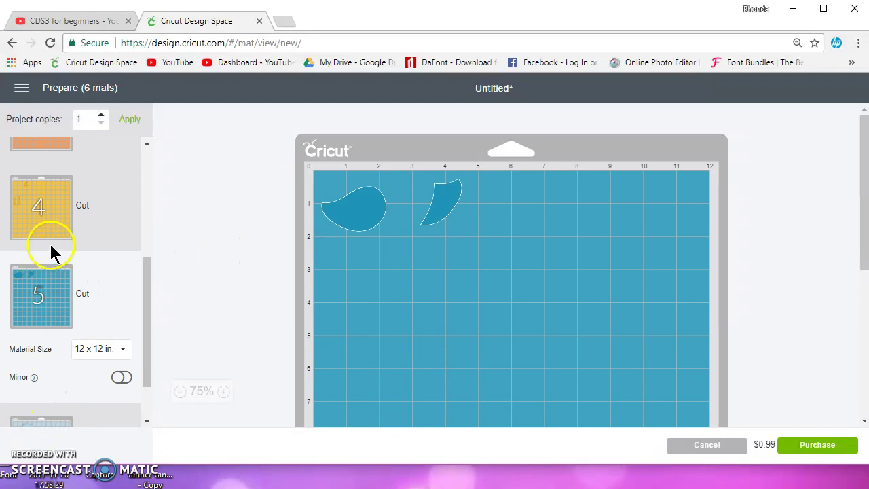
pyautogui.scroll(5, 68, 226)
pyautogui.click(106, 217)
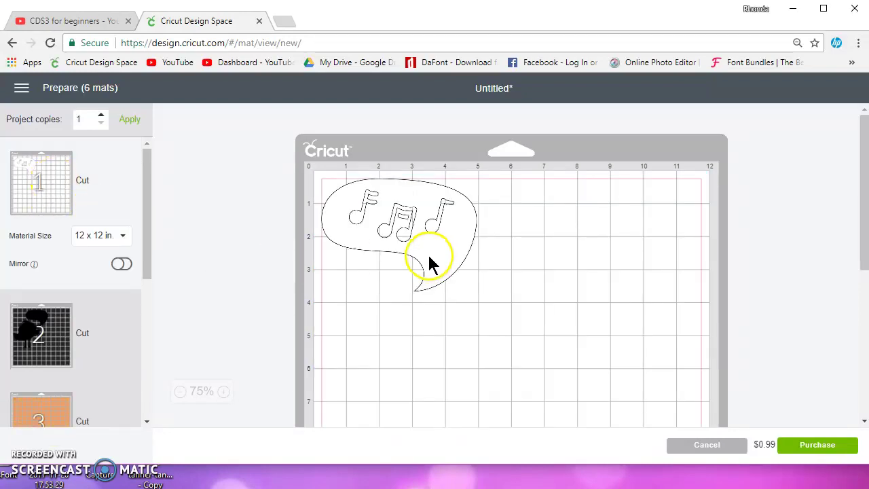
pyautogui.click(706, 445)
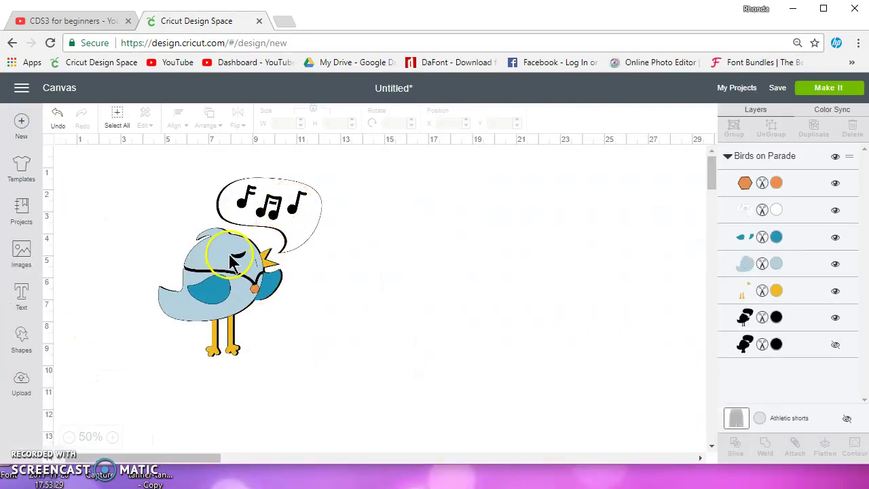
# Step: Shrink the bird slightly, ungroup it into separate color layers, and hide the white music-note layer
pyautogui.moveTo(262, 258); pyautogui.dragTo(310, 269)
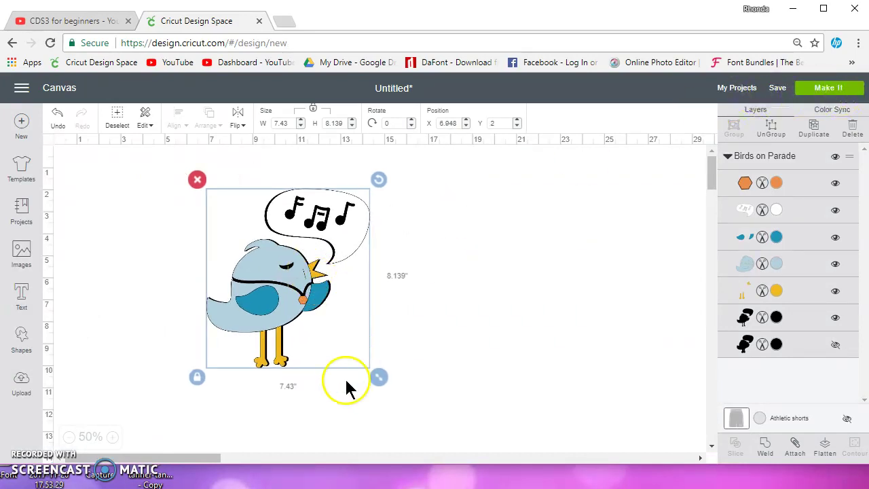
pyautogui.moveTo(380, 373); pyautogui.dragTo(354, 348)
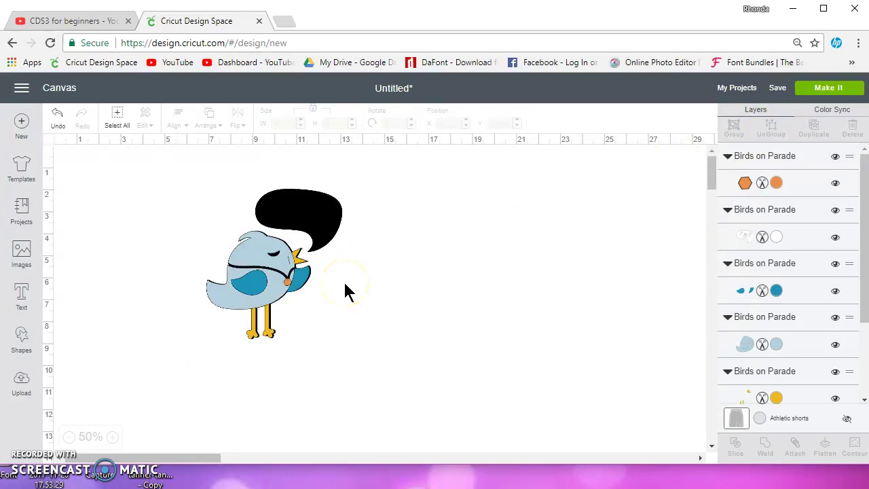
pyautogui.click(835, 237)
# Step: Compare the two black silhouette layers by showing and hiding each, leaving only the upper one shown
pyautogui.scroll(-3, 815, 358)
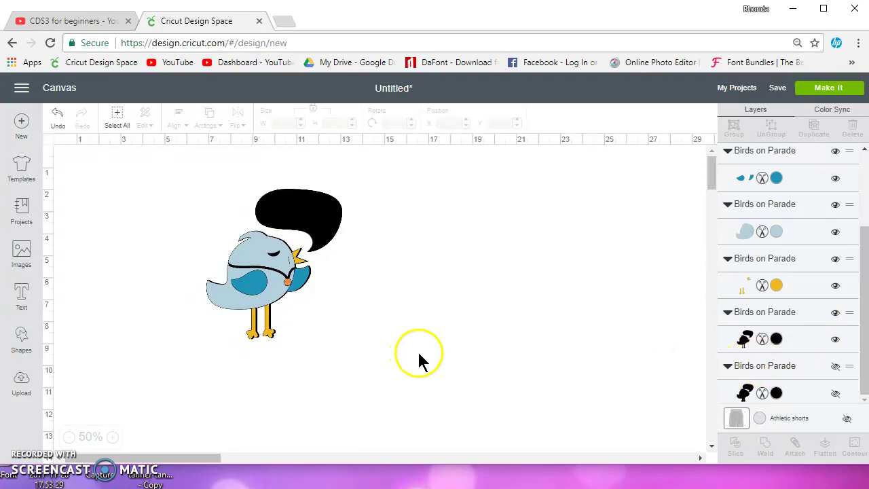
pyautogui.click(836, 338)
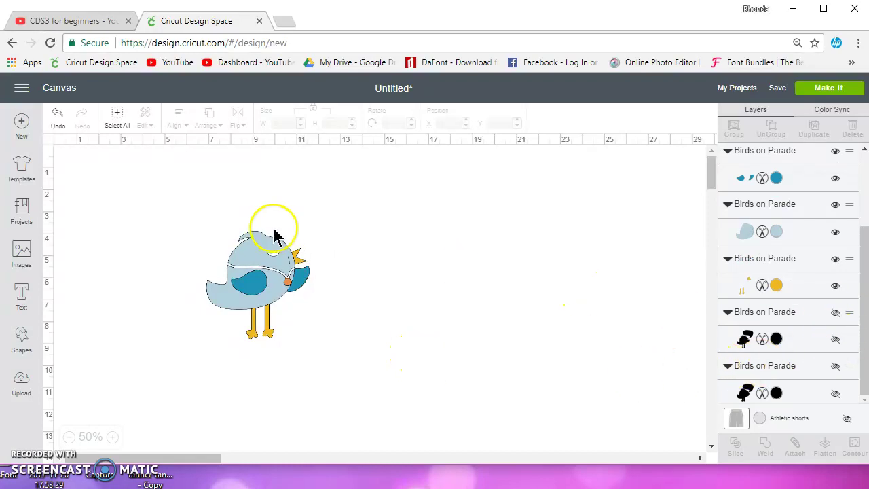
pyautogui.click(835, 339)
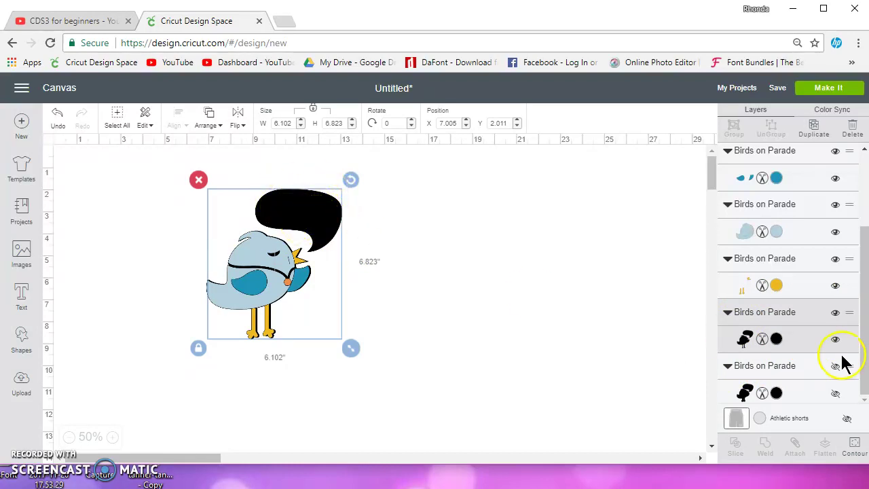
pyautogui.click(835, 314)
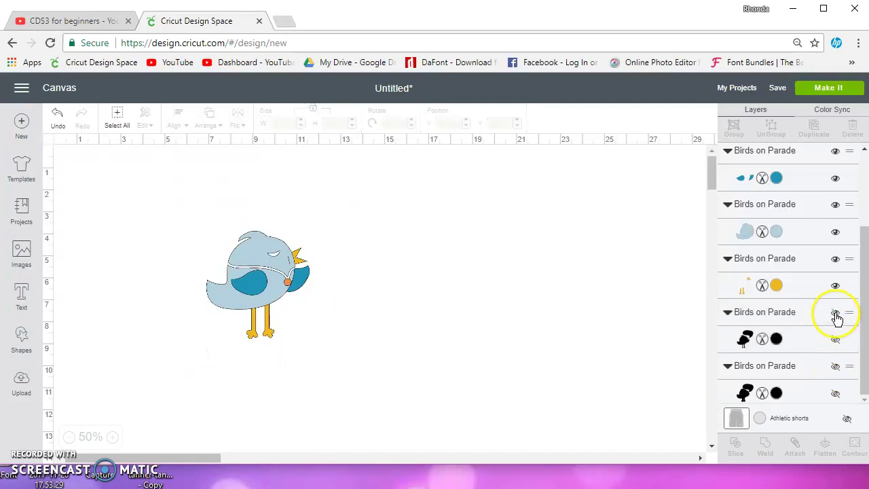
pyautogui.click(836, 394)
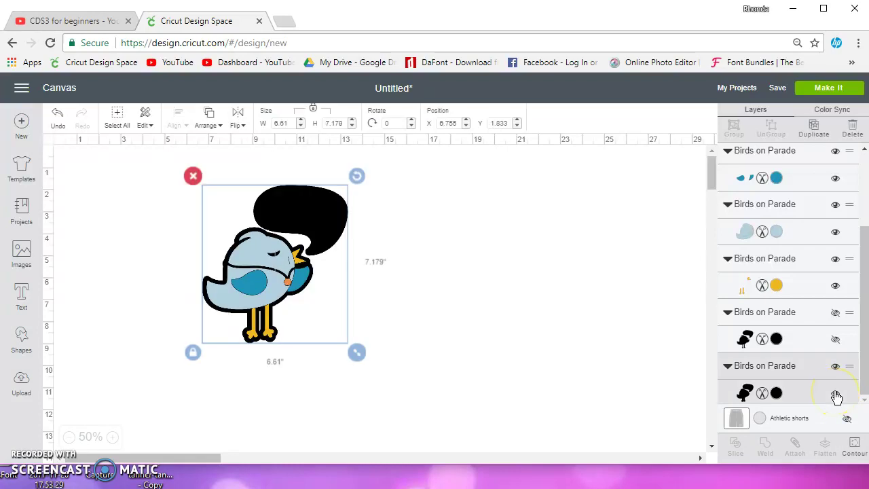
pyautogui.click(836, 395)
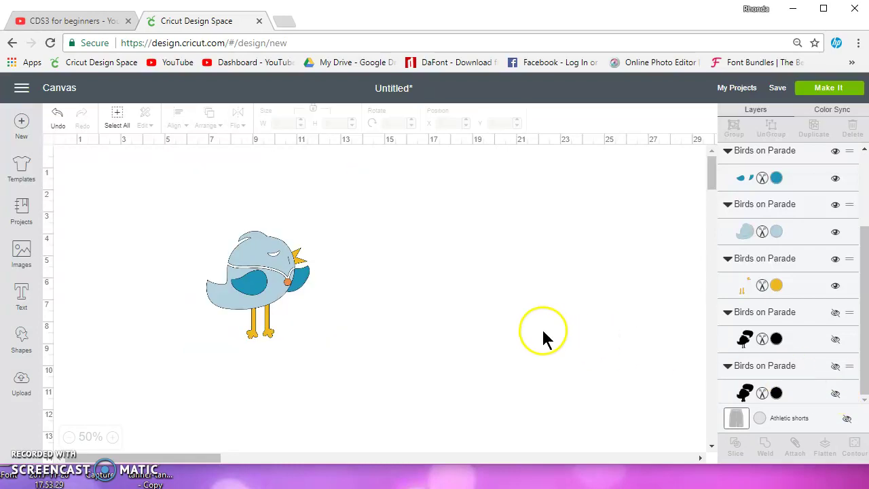
pyautogui.click(835, 339)
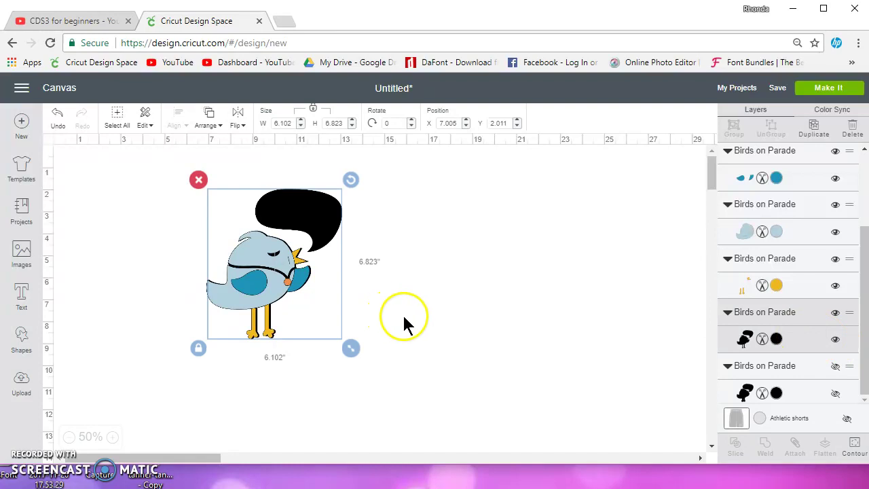
# Step: Cover the black speech bubble with a 3.111 in circle and an overlapping duplicate enlarged to about 3.389 in
pyautogui.click(24, 338)
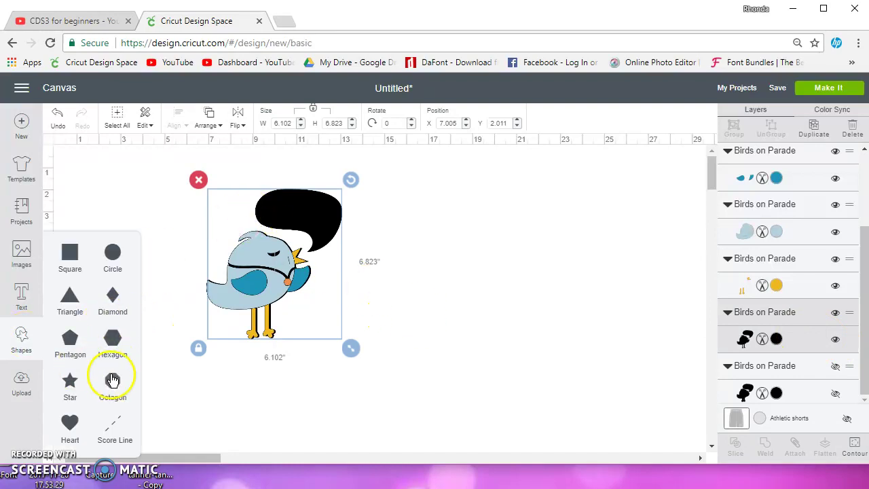
pyautogui.click(177, 223)
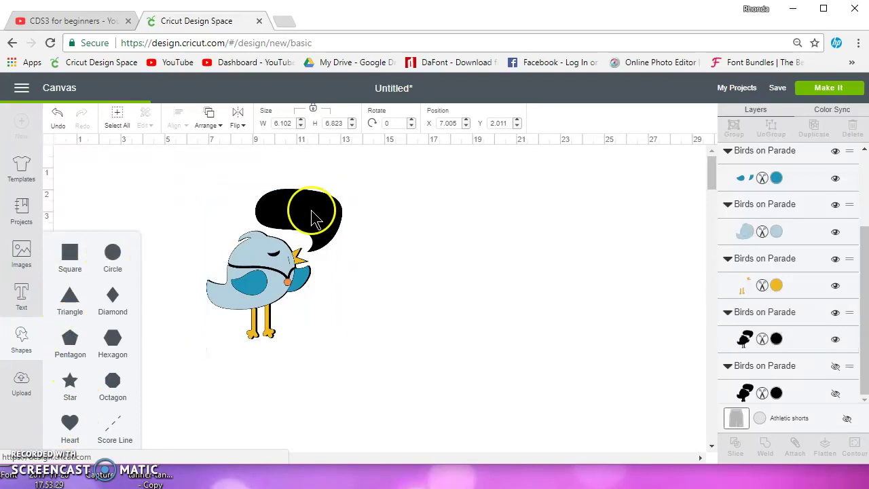
pyautogui.click(271, 261)
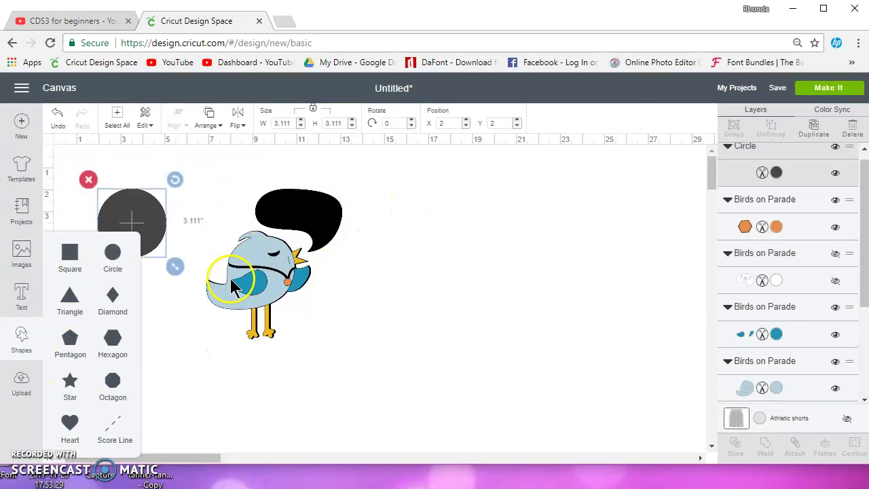
pyautogui.moveTo(149, 223); pyautogui.dragTo(349, 234)
pyautogui.click(814, 130)
pyautogui.moveTo(373, 269); pyautogui.dragTo(354, 232)
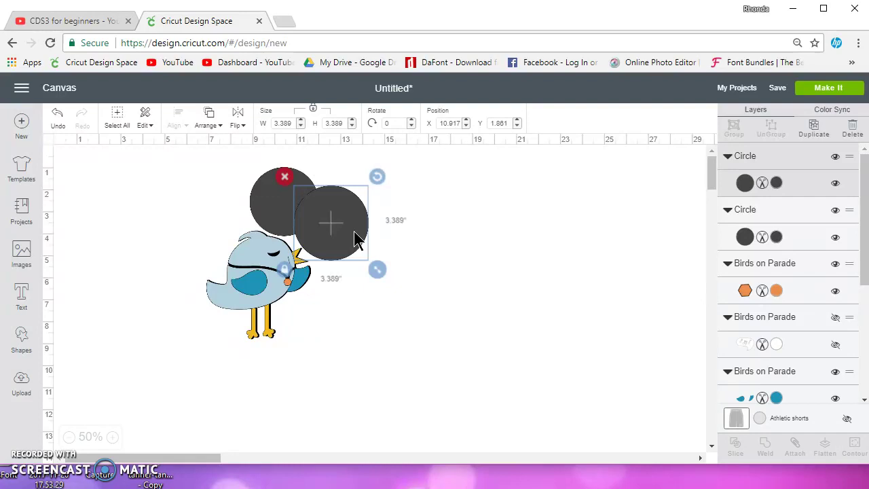
pyautogui.scroll(-3, 758, 309)
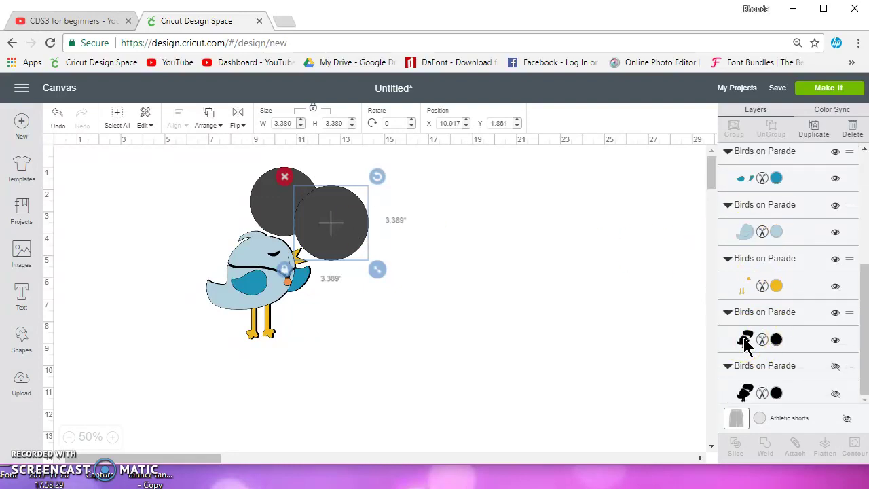
pyautogui.click(745, 343)
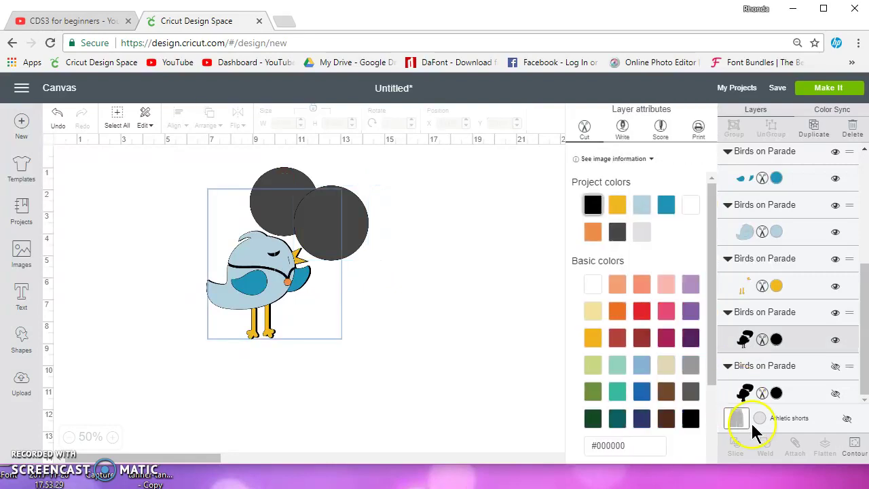
pyautogui.click(413, 331)
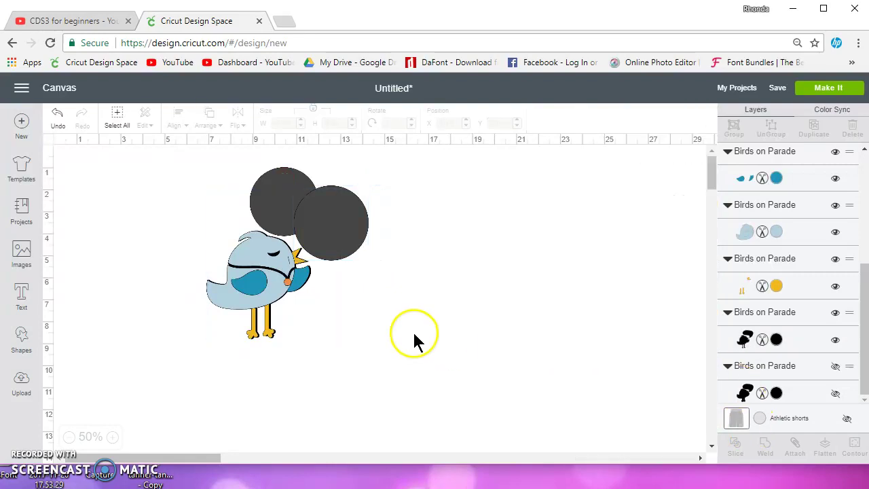
pyautogui.click(746, 392)
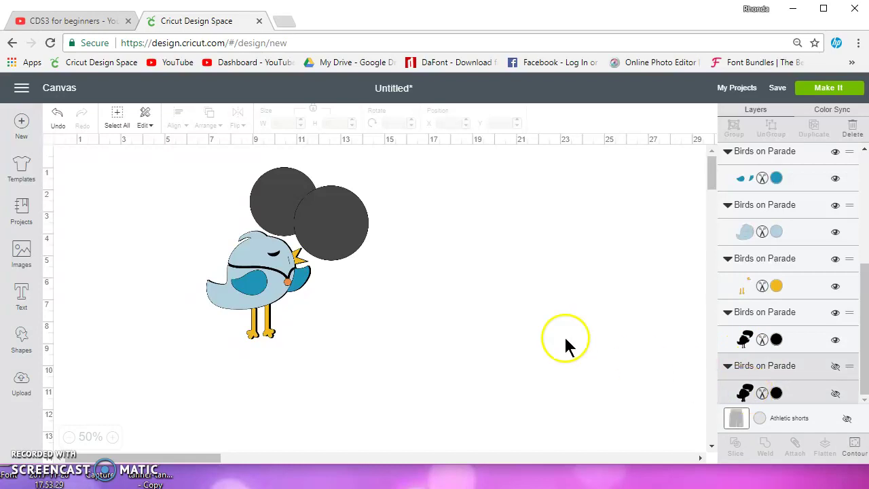
pyautogui.click(287, 208)
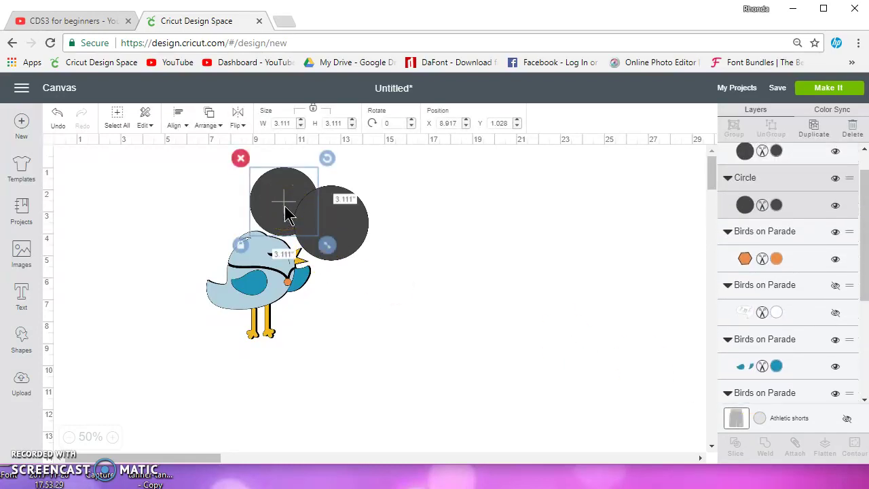
# Step: Move the blue wings and the light-blue body off the black silhouette to the empty area below the bird
pyautogui.click(273, 268)
pyautogui.click(283, 291)
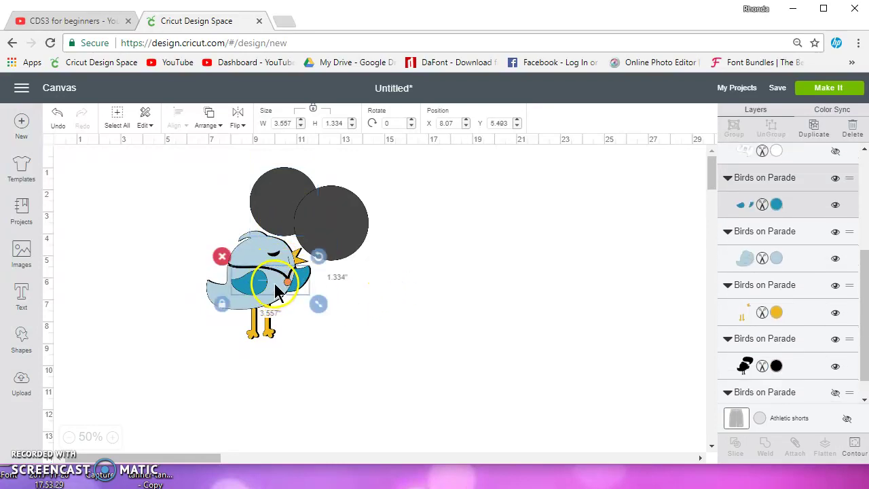
pyautogui.moveTo(274, 283); pyautogui.dragTo(193, 381)
pyautogui.click(252, 288)
pyautogui.moveTo(252, 280); pyautogui.dragTo(160, 396)
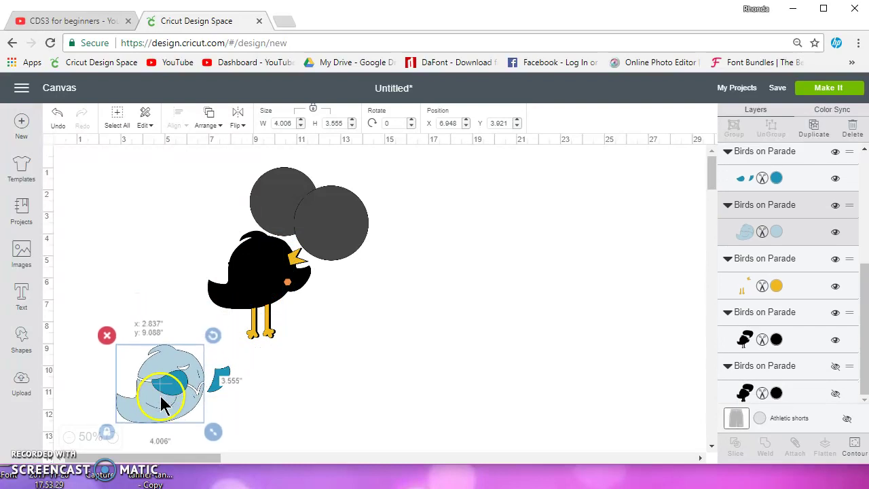
# Step: Slice the black bird silhouette with the 3.111 in circle covering its speech bubble
pyautogui.click(285, 193)
pyautogui.keyDown('shift'); pyautogui.click(248, 277); pyautogui.keyUp('shift')
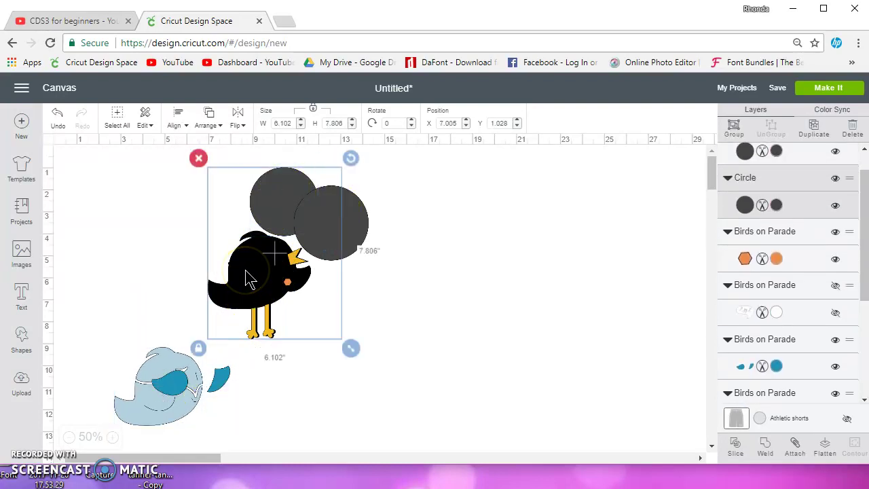
pyautogui.click(735, 444)
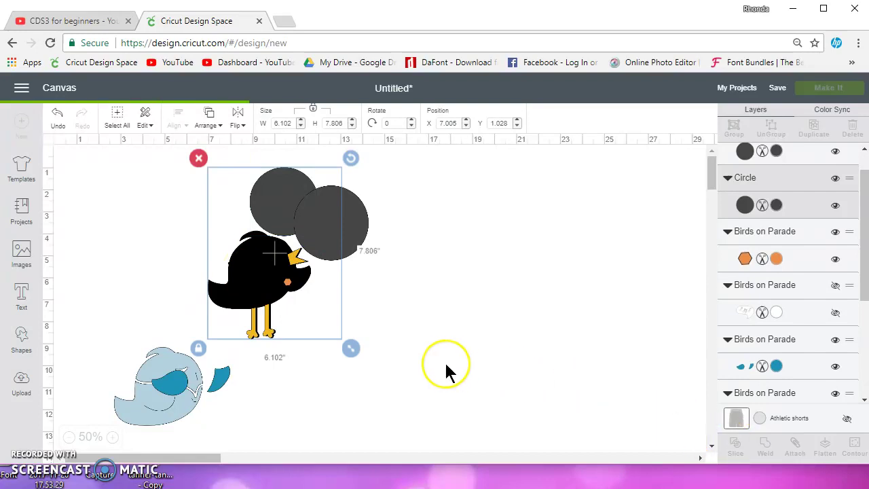
# Step: Slice the black bird silhouette with the larger circle, and delete both circles along with the cut speech-bubble pieces
pyautogui.moveTo(266, 319); pyautogui.dragTo(276, 317)
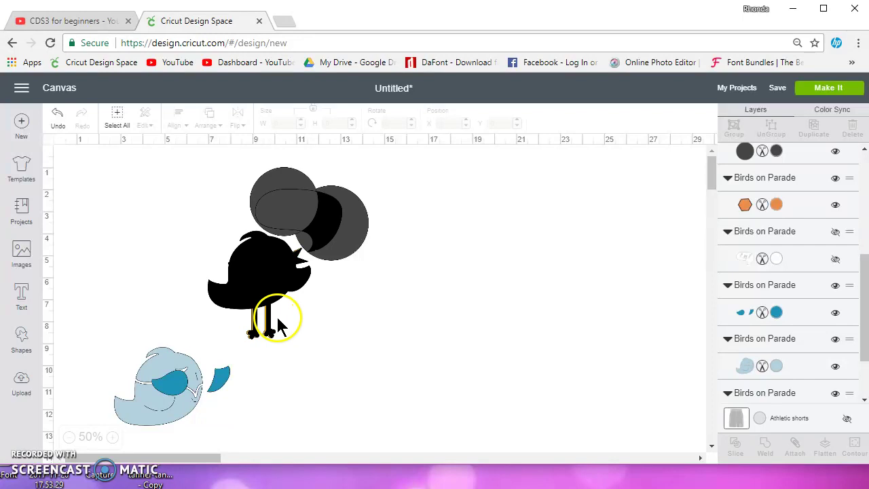
pyautogui.click(347, 232)
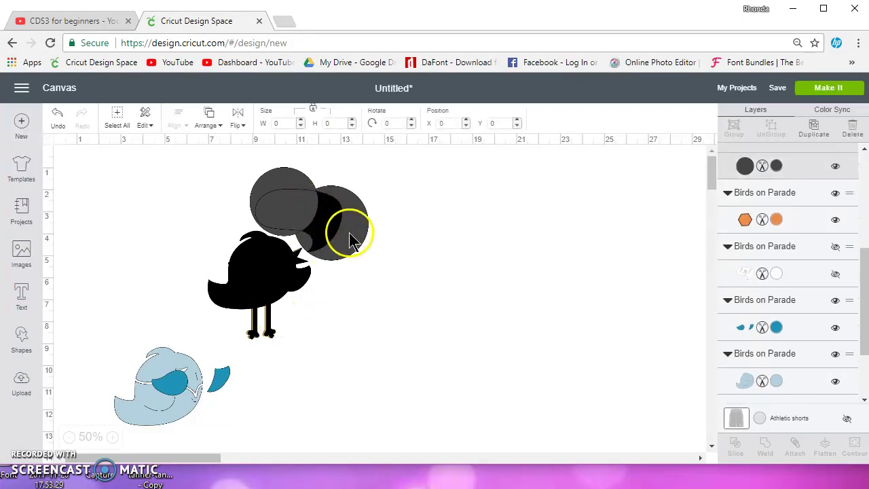
pyautogui.keyDown('shift'); pyautogui.click(262, 288); pyautogui.keyUp('shift')
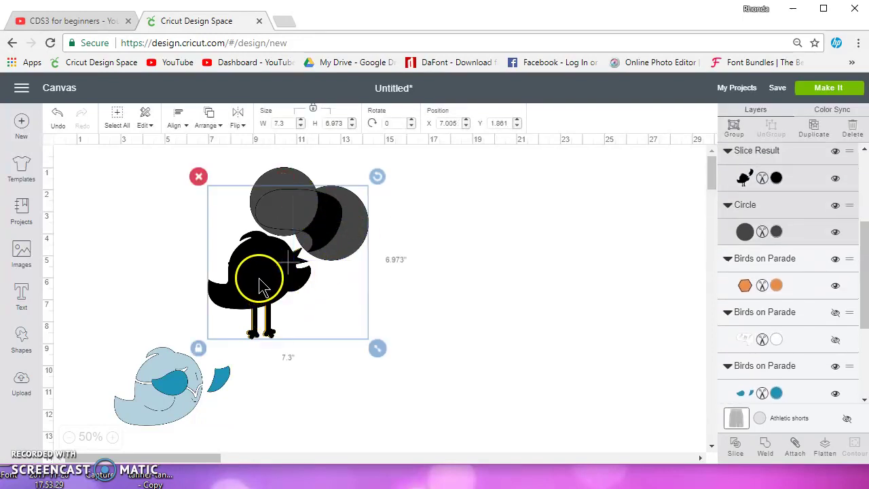
pyautogui.click(738, 446)
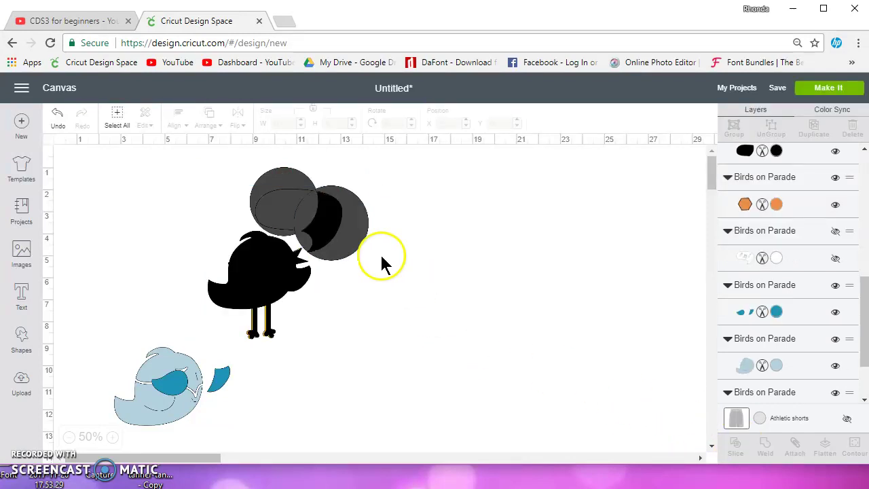
pyautogui.moveTo(249, 161); pyautogui.dragTo(369, 210)
pyautogui.click(239, 157)
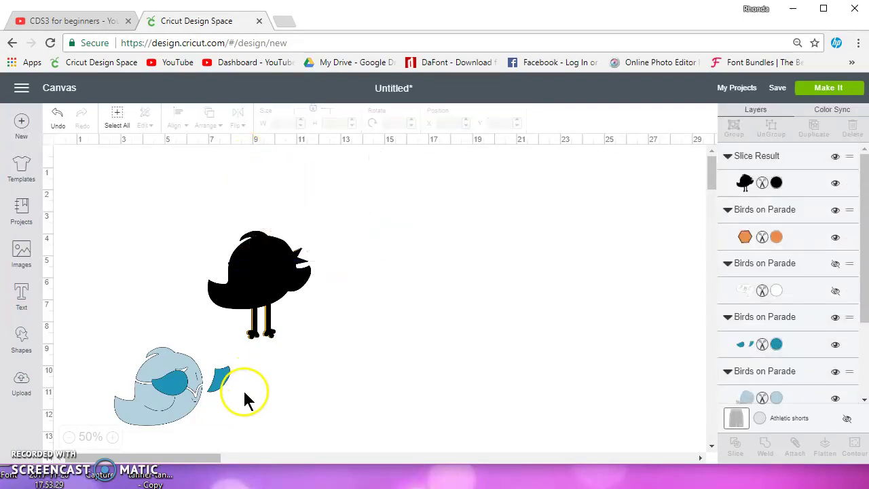
# Step: Move the light-blue body and blue wings back onto the bird, and send the sliced black silhouette to the back
pyautogui.moveTo(180, 399); pyautogui.dragTo(277, 291)
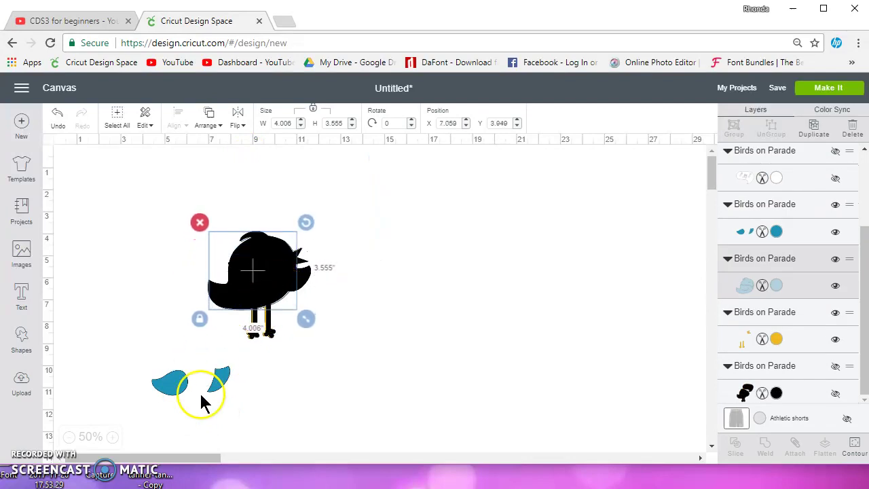
pyautogui.moveTo(215, 381); pyautogui.dragTo(299, 288)
pyautogui.click(261, 253)
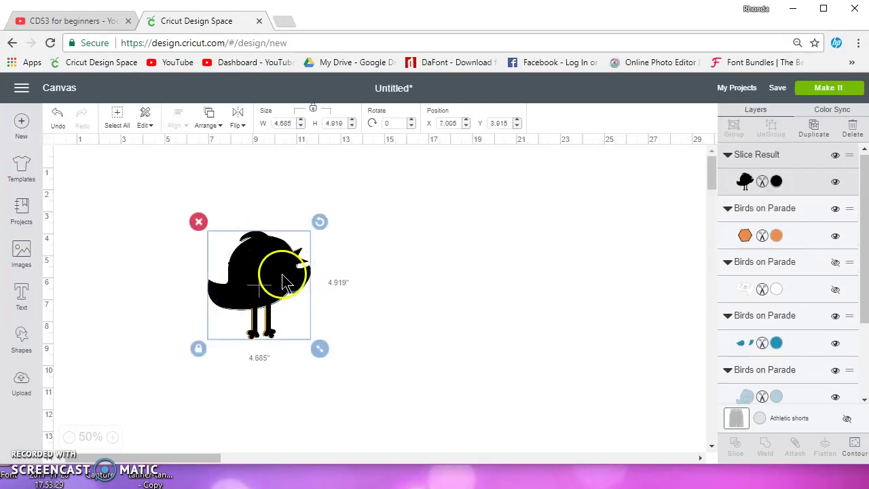
pyautogui.click(207, 119)
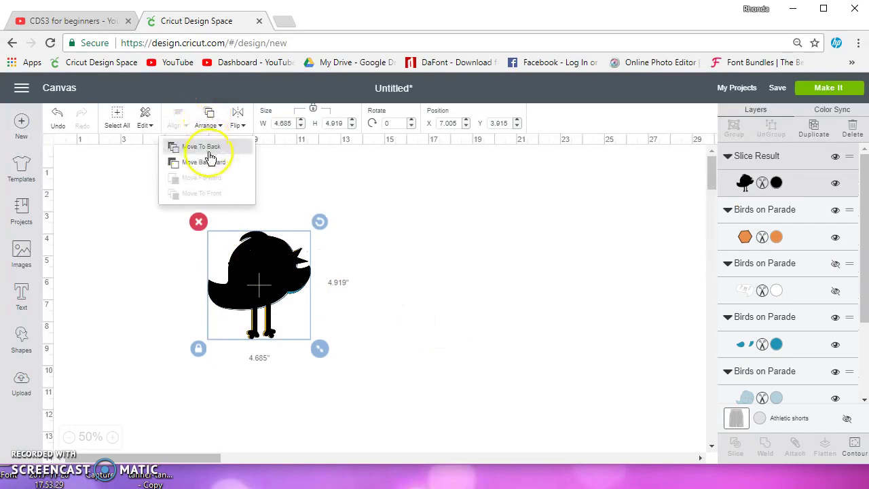
pyautogui.click(217, 151)
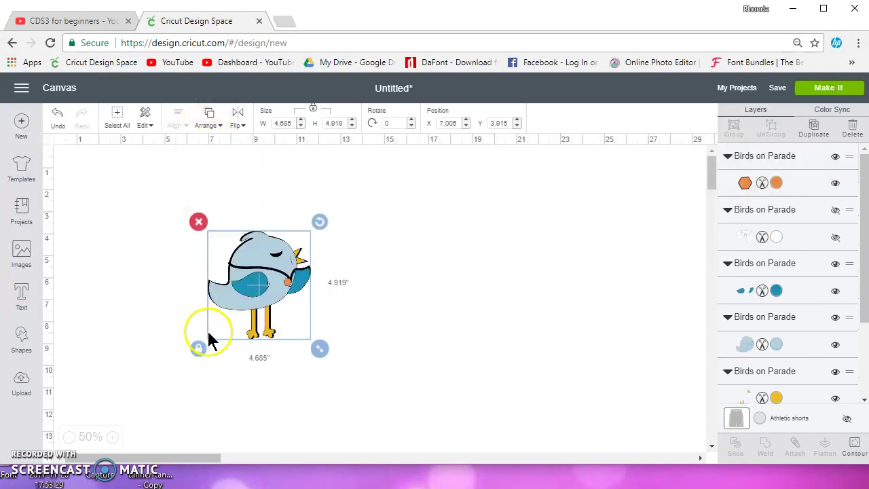
pyautogui.click(349, 361)
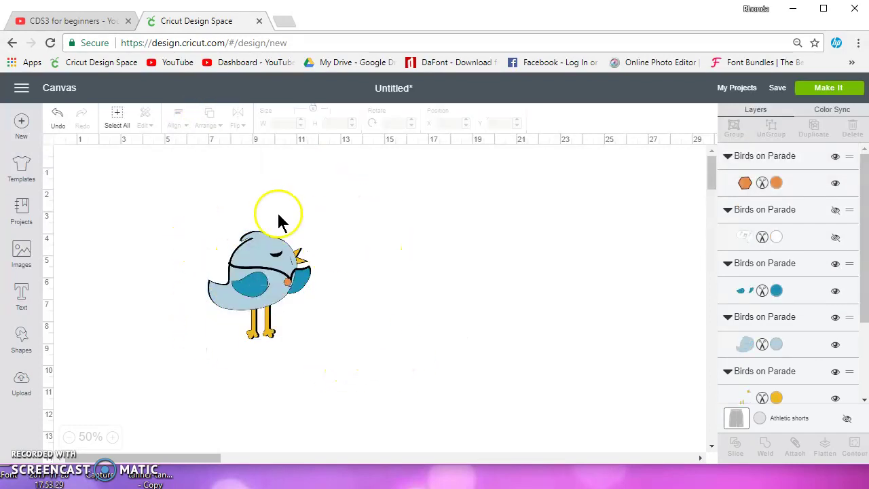
# Step: Delete all visible layers of the assembled bird from the canvas
pyautogui.scroll(-2, 798, 301)
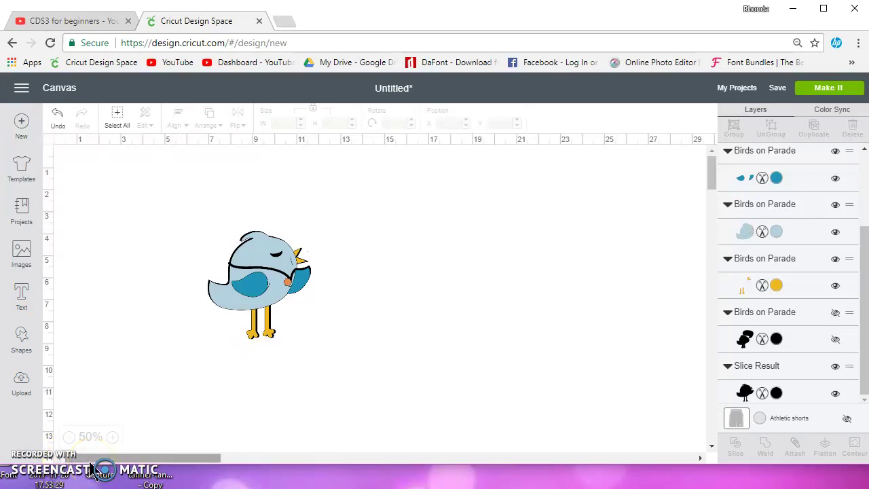
pyautogui.moveTo(180, 197); pyautogui.dragTo(346, 355)
pyautogui.click(197, 220)
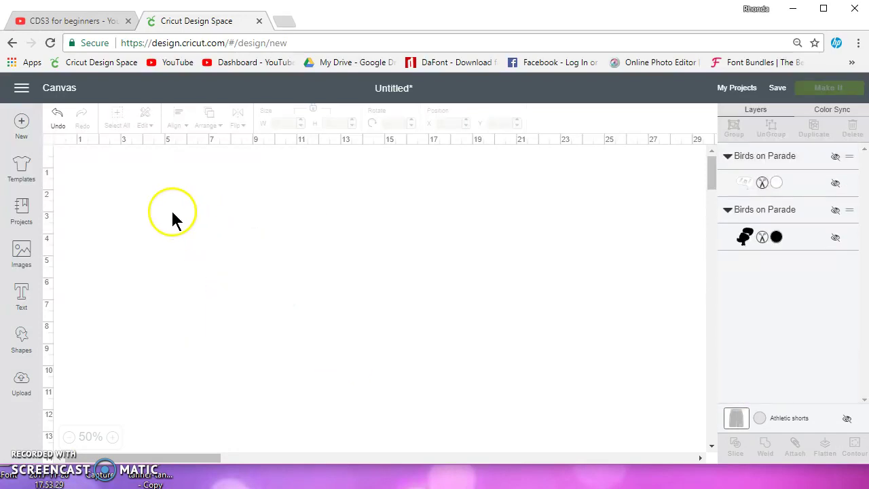
# Step: Look through the template and project libraries and the image library's list of cartridges
pyautogui.click(23, 165)
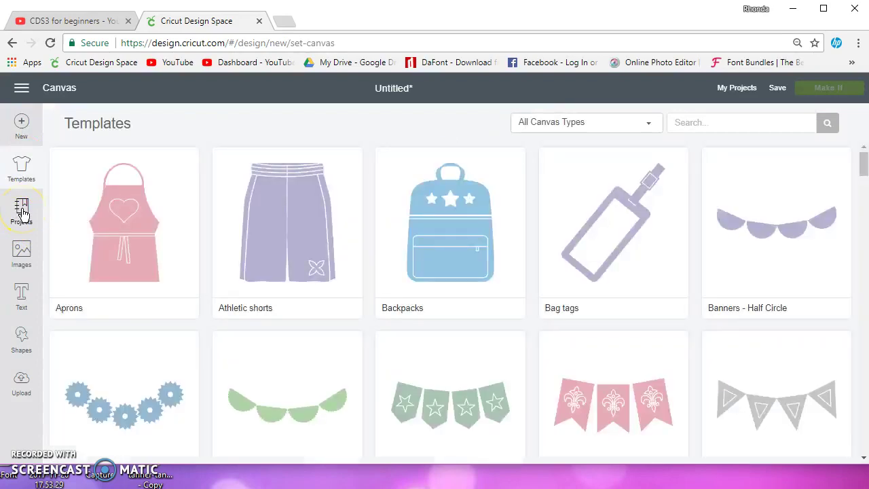
pyautogui.click(23, 212)
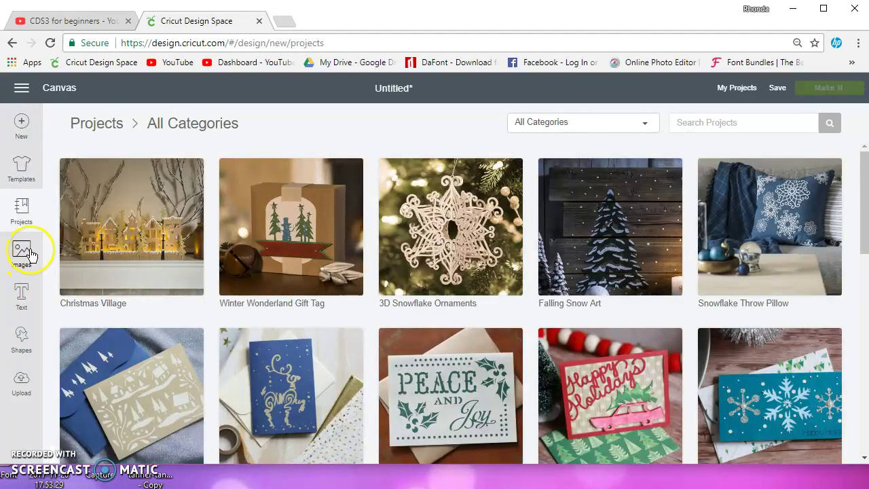
pyautogui.click(24, 252)
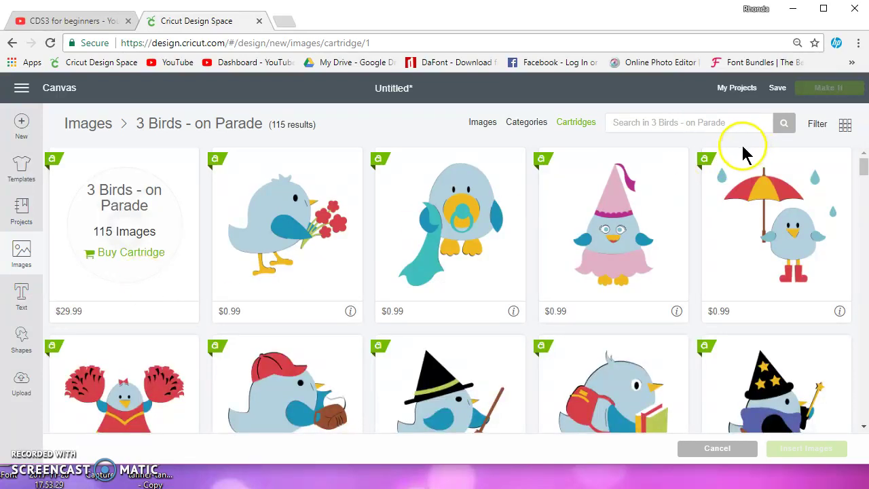
pyautogui.click(525, 131)
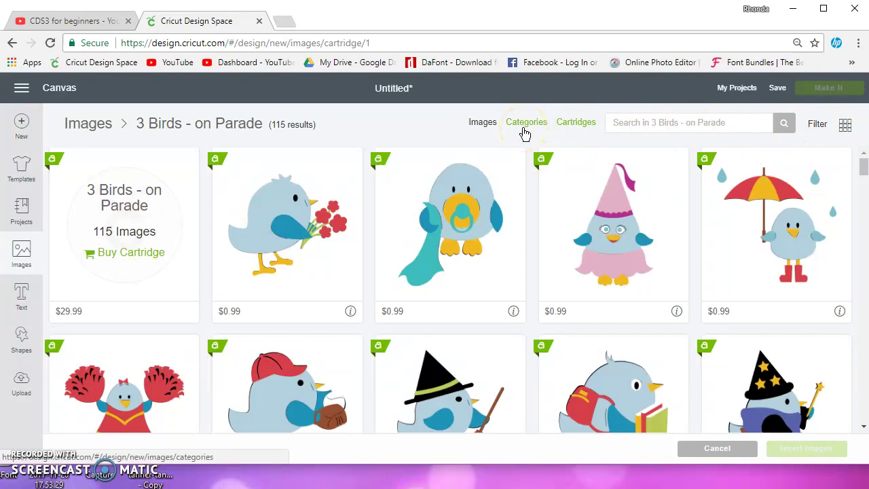
pyautogui.click(576, 125)
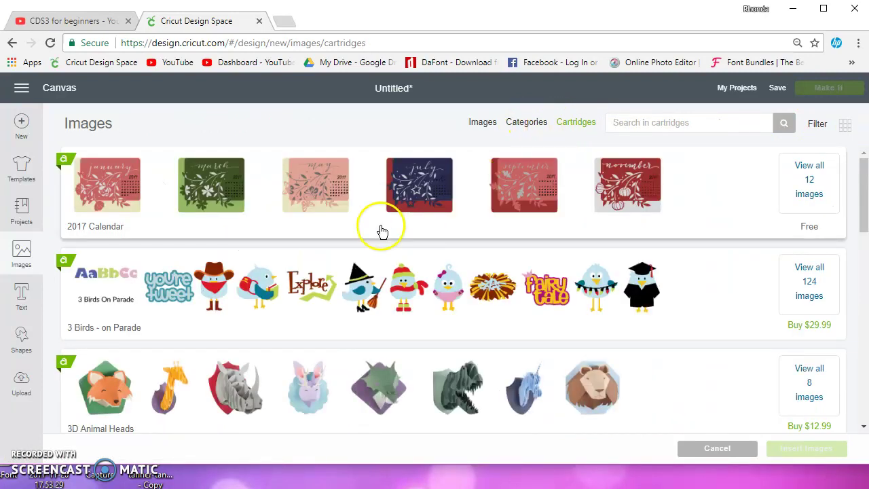
pyautogui.scroll(-20, 248, 226)
pyautogui.scroll(8, 251, 225)
pyautogui.scroll(5, 254, 224)
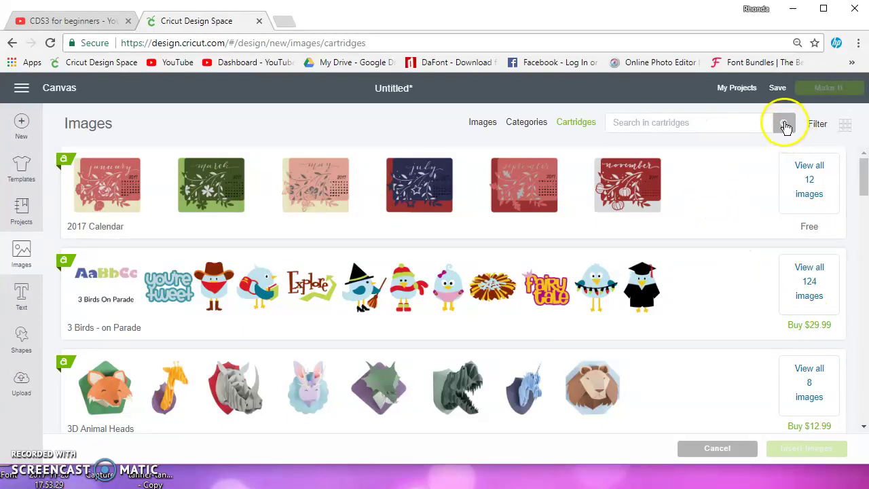
# Step: Search the cartridges for "happy birthday" and look through the matching cartridges
pyautogui.click(644, 123)
pyautogui.write('h')
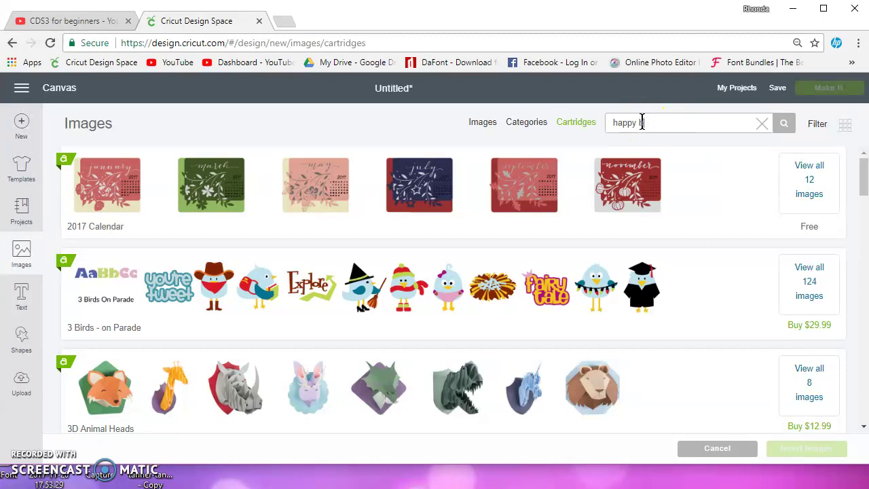
pyautogui.write('appy birthday')
pyautogui.press('Return')
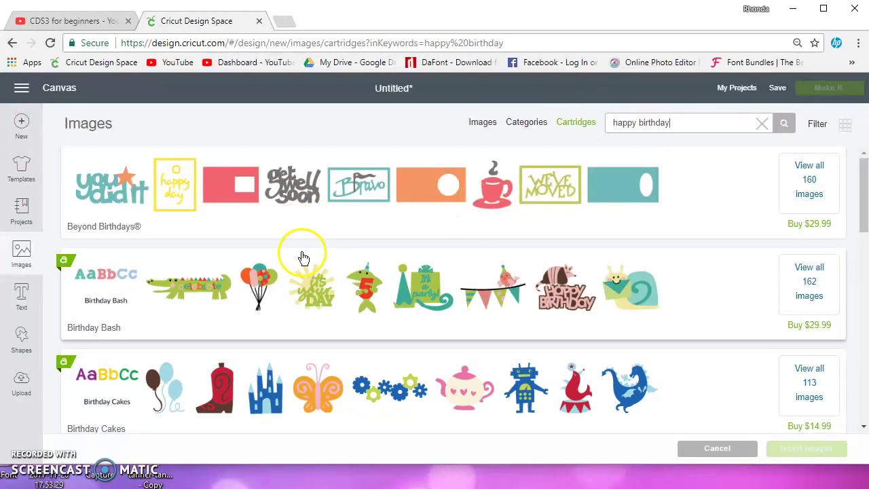
pyautogui.scroll(-15, 298, 254)
pyautogui.scroll(15, 295, 253)
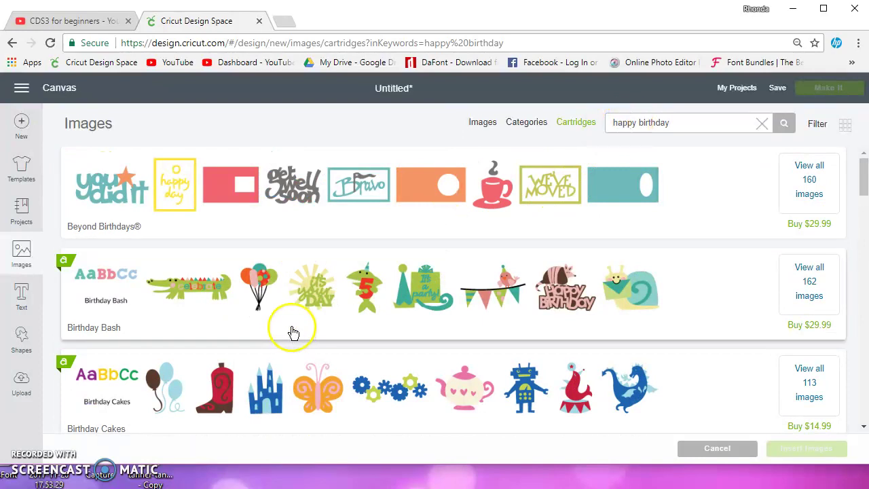
pyautogui.scroll(-13, 290, 304)
pyautogui.scroll(-4, 364, 353)
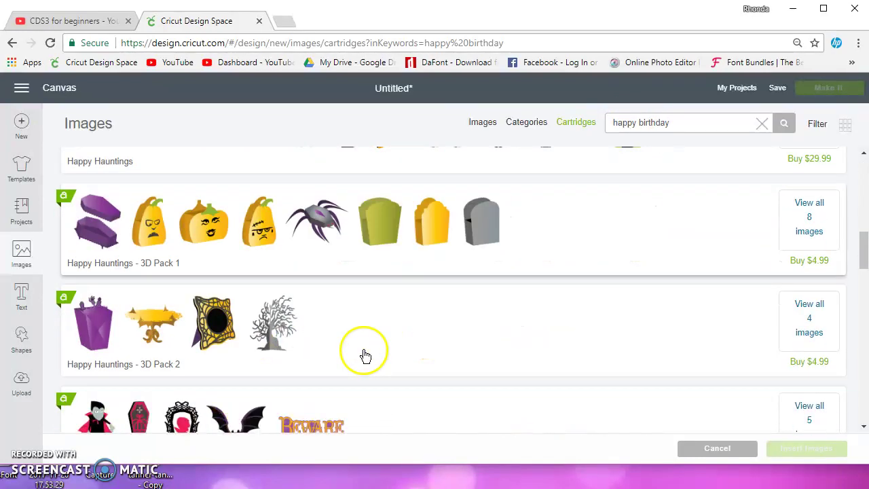
pyautogui.scroll(17, 502, 312)
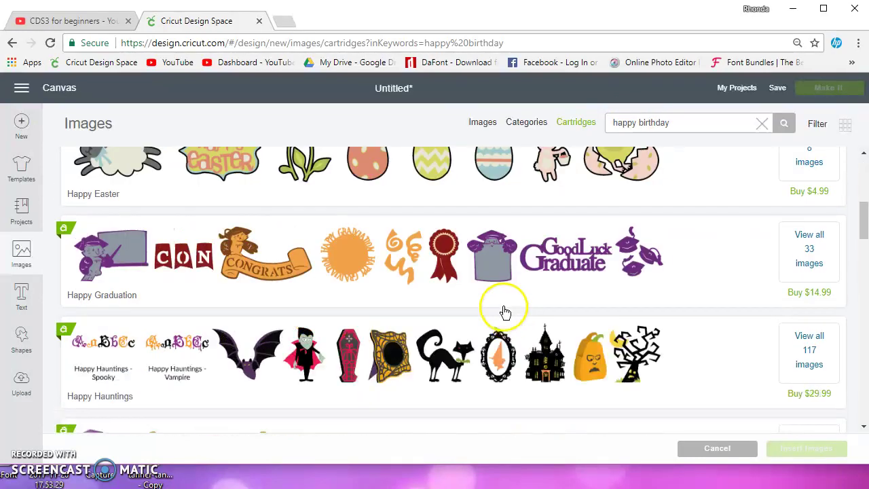
# Step: Review the cartridge ownership filter options and show the "happy birthday" results as individual images
pyautogui.click(821, 127)
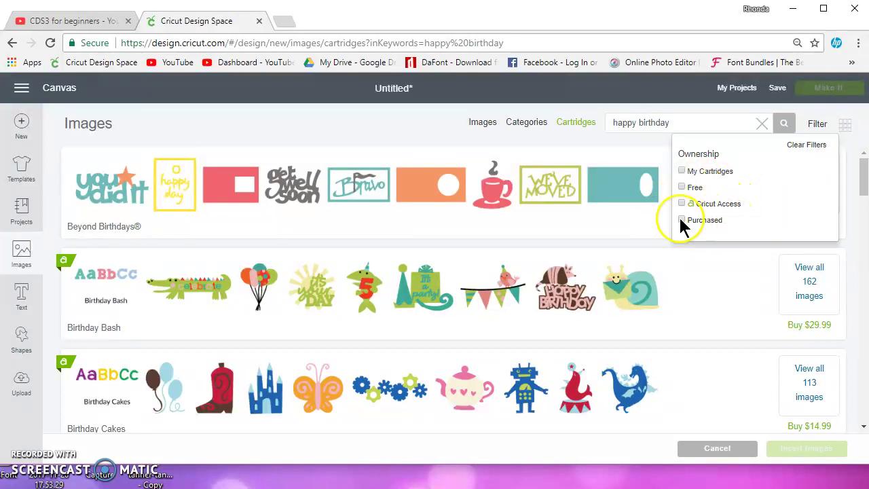
pyautogui.click(815, 126)
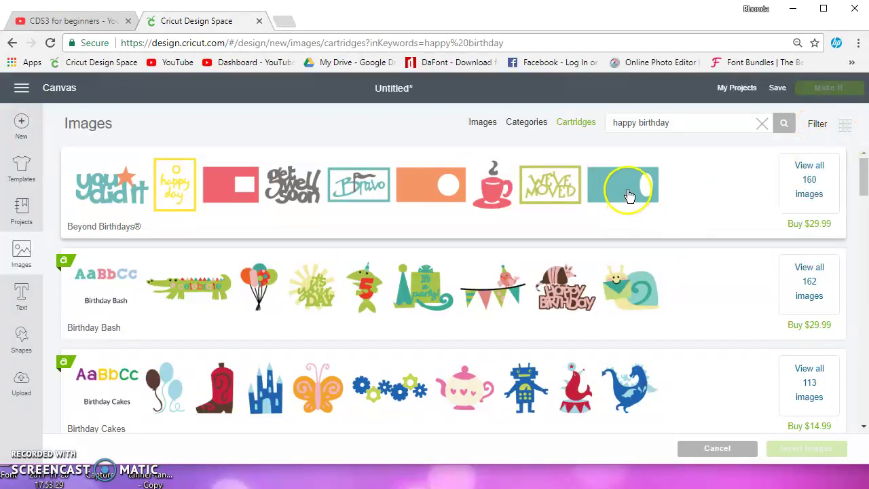
pyautogui.click(490, 123)
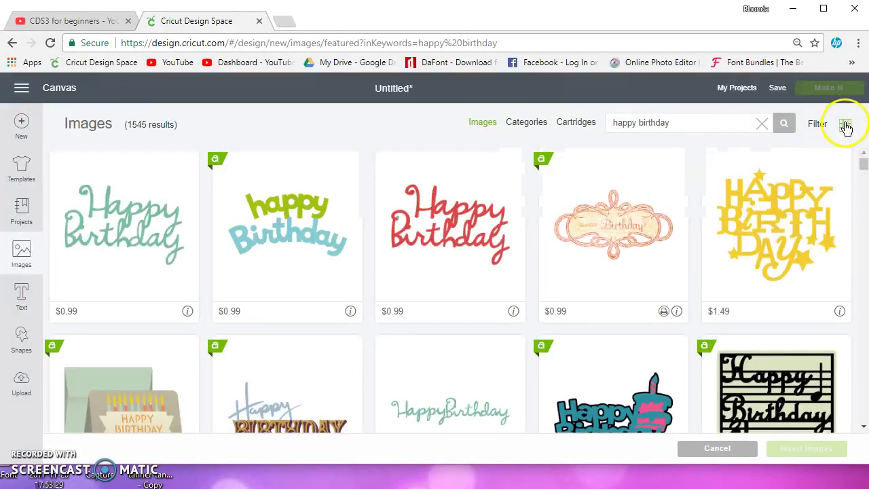
# Step: Compare the image results in the smaller thumbnail grid, and return to the larger thumbnails
pyautogui.click(845, 126)
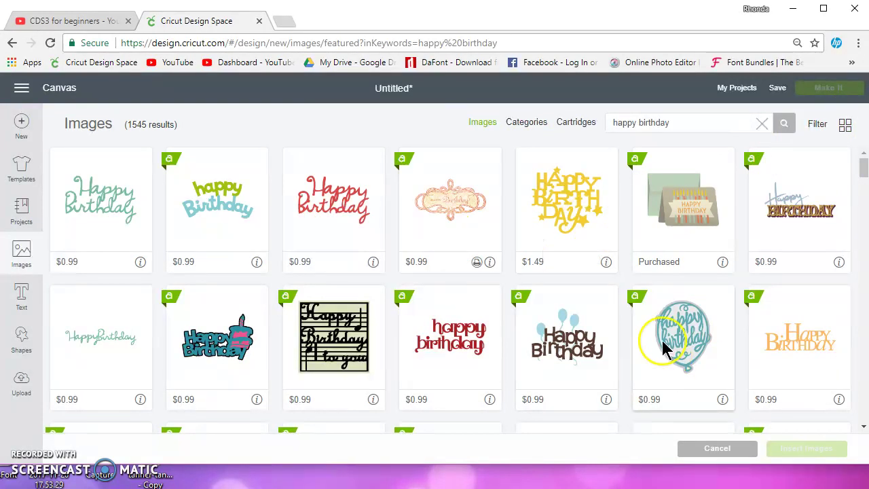
pyautogui.scroll(-5, 588, 302)
pyautogui.scroll(5, 584, 289)
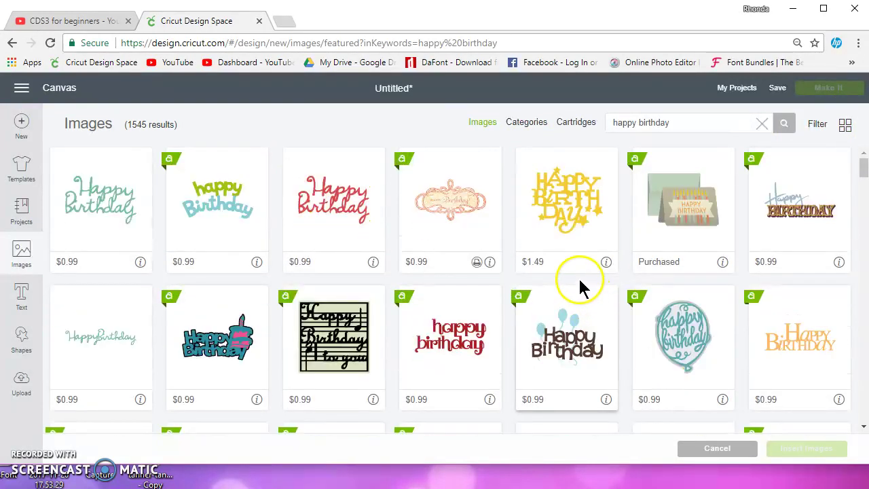
pyautogui.click(844, 126)
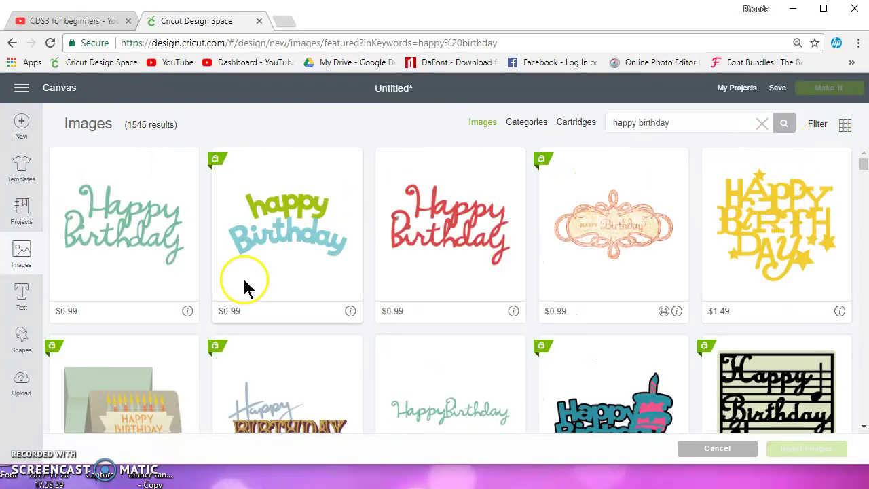
pyautogui.click(437, 276)
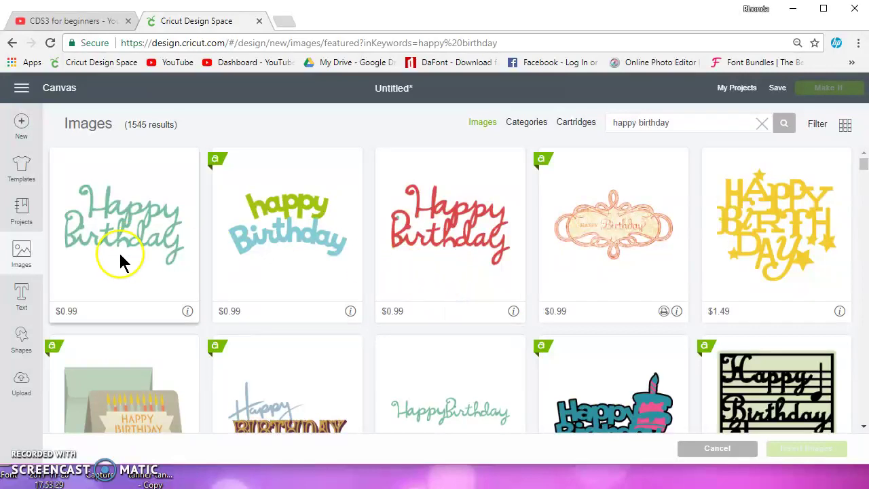